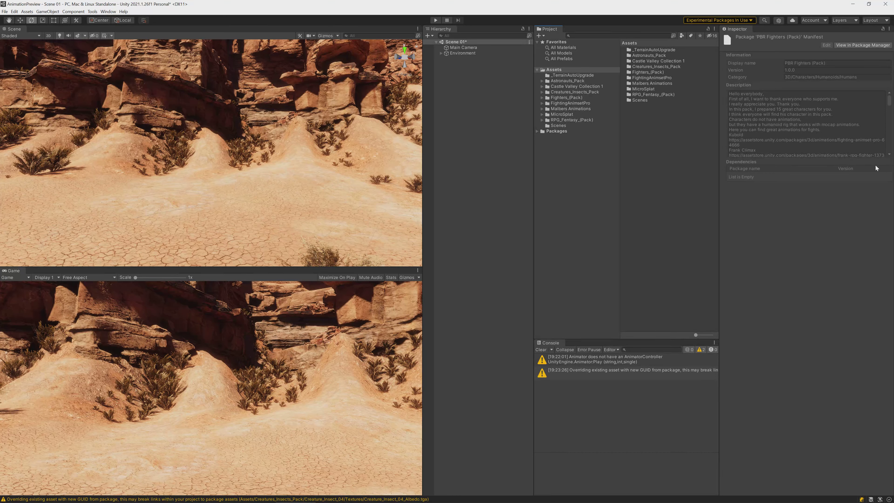
- Place the Fighter_02 prefab on the desert terrain and rotate it to 142.614 on Y
{"action": "left_click", "coordinate": [574, 97]}
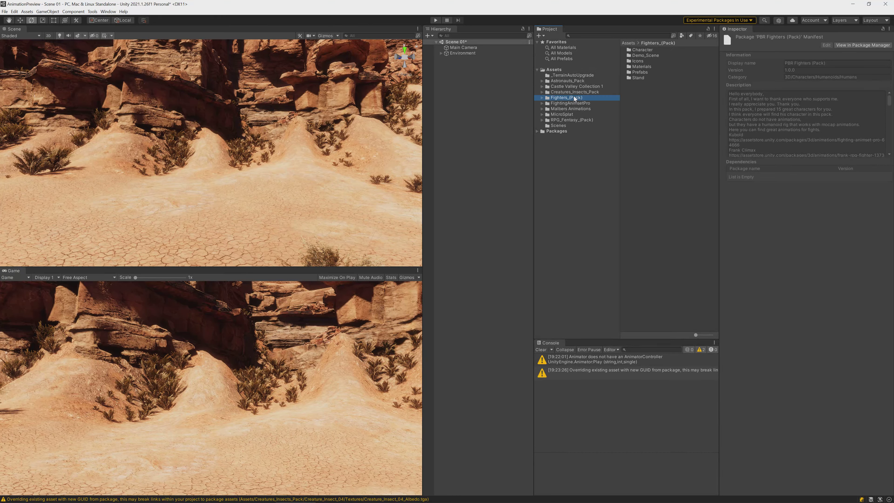
{"action": "double_click", "coordinate": [639, 73]}
{"action": "left_click", "coordinate": [649, 49]}
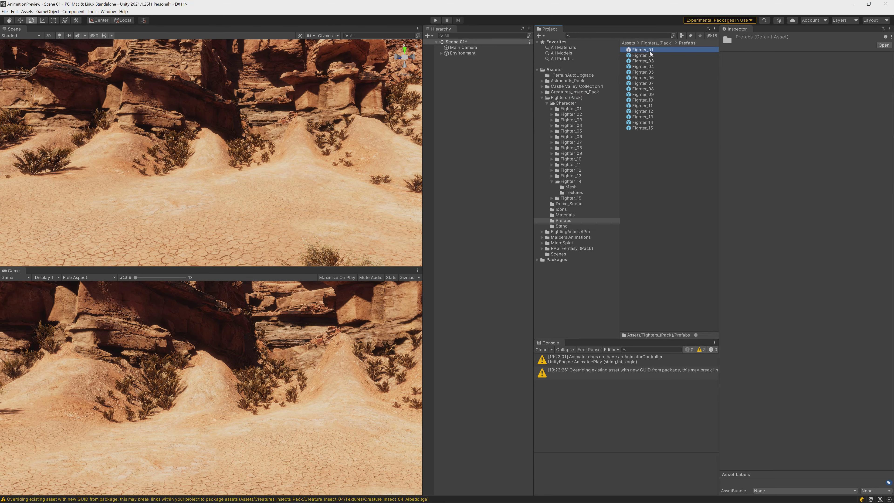
{"action": "left_click", "coordinate": [649, 55]}
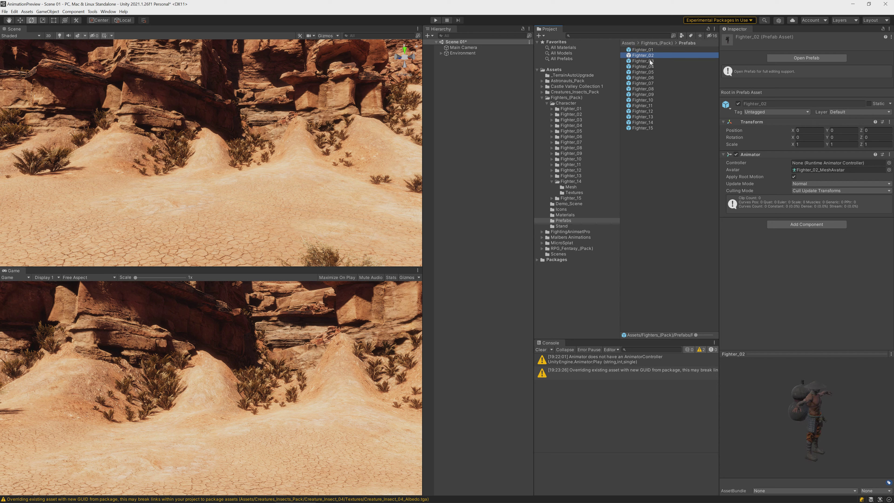
{"action": "left_click_drag", "start_coordinate": [648, 58], "coordinate": [147, 237]}
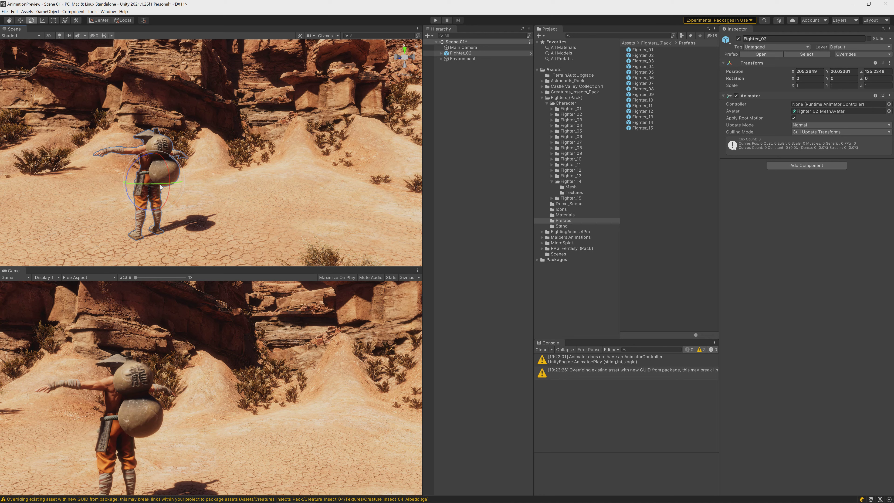
{"action": "left_click_drag", "start_coordinate": [160, 187], "coordinate": [306, 170]}
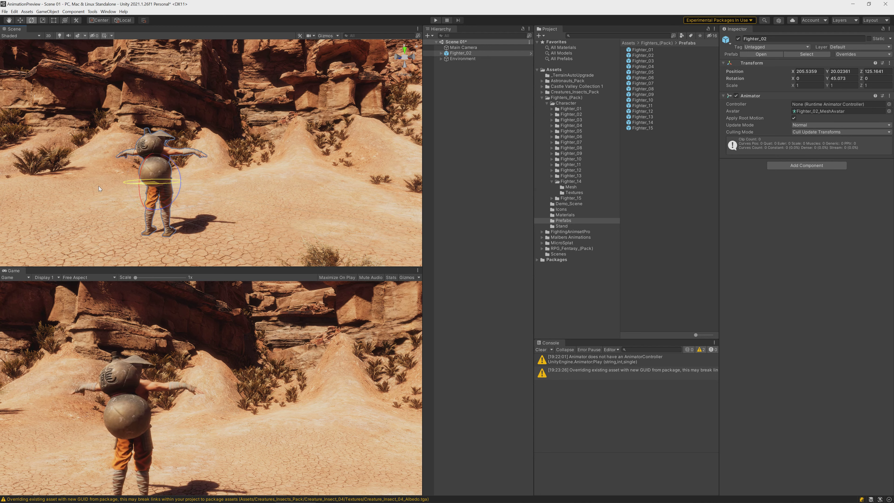
{"action": "left_click", "coordinate": [450, 91]}
- Add an Animation Preview object to the scene from the Hierarchy
{"action": "right_click", "coordinate": [451, 91]}
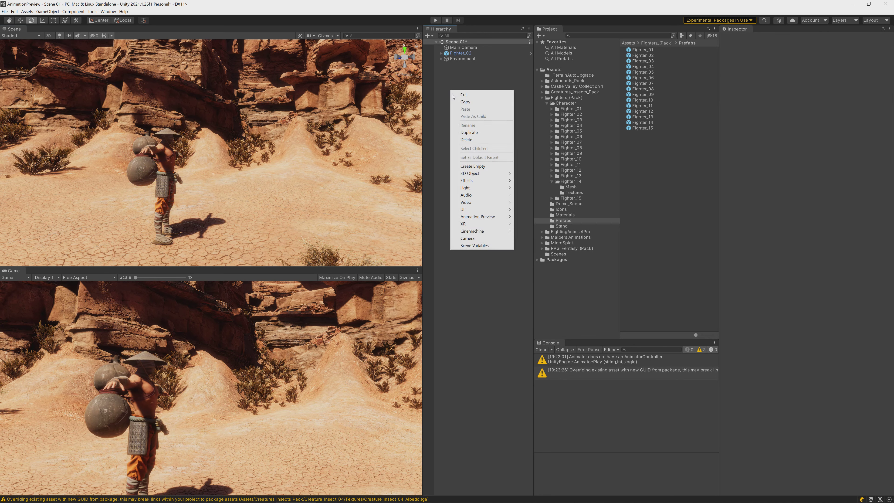
{"action": "mouse_move", "coordinate": [489, 216]}
{"action": "left_click", "coordinate": [533, 218]}
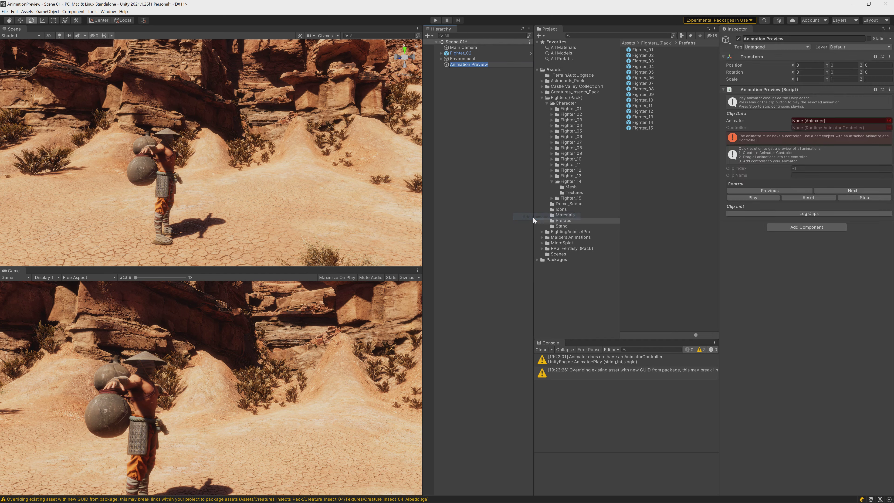
- Create an Animator Controller in Assets named 'Preview Controller'
{"action": "left_click", "coordinate": [557, 70]}
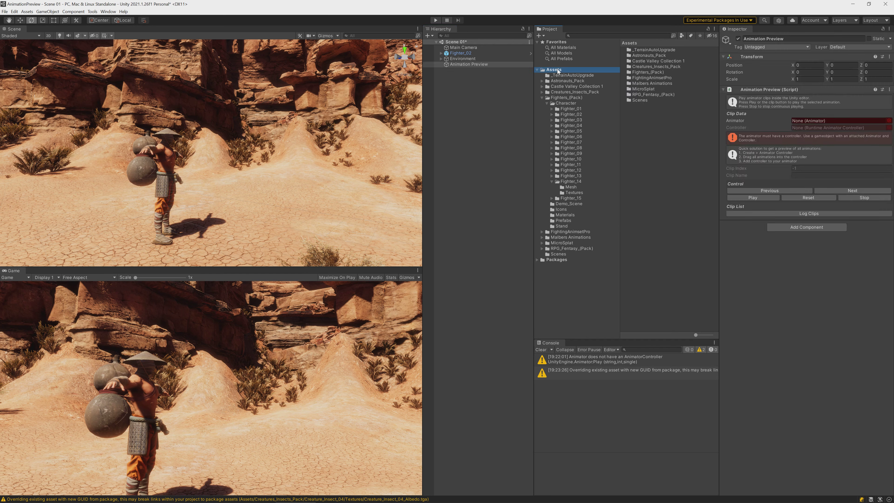
{"action": "right_click", "coordinate": [646, 129]}
{"action": "mouse_move", "coordinate": [654, 131]}
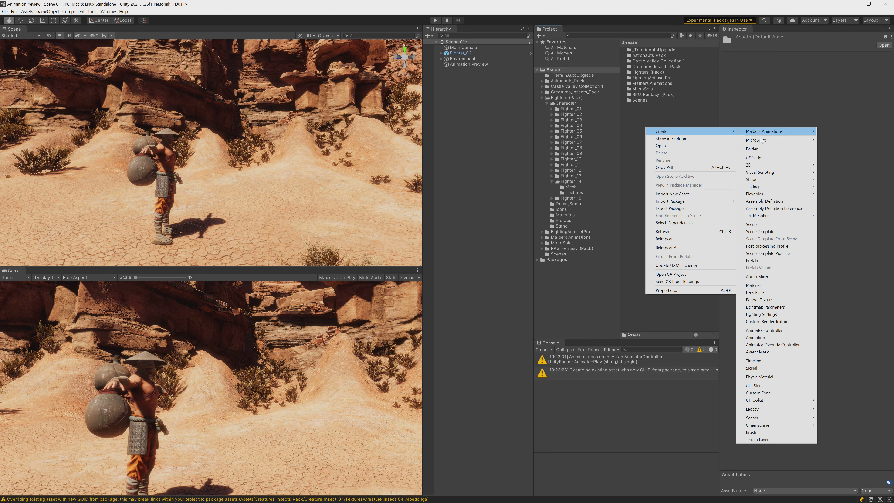
{"action": "left_click", "coordinate": [766, 330]}
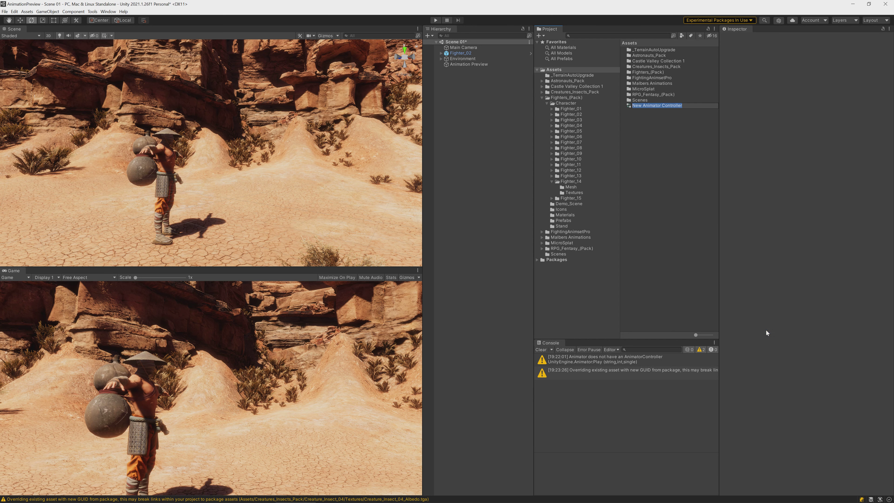
{"action": "type", "text": "Pre"}
{"action": "type", "text": "ler"}
{"action": "key", "text": "Return"}
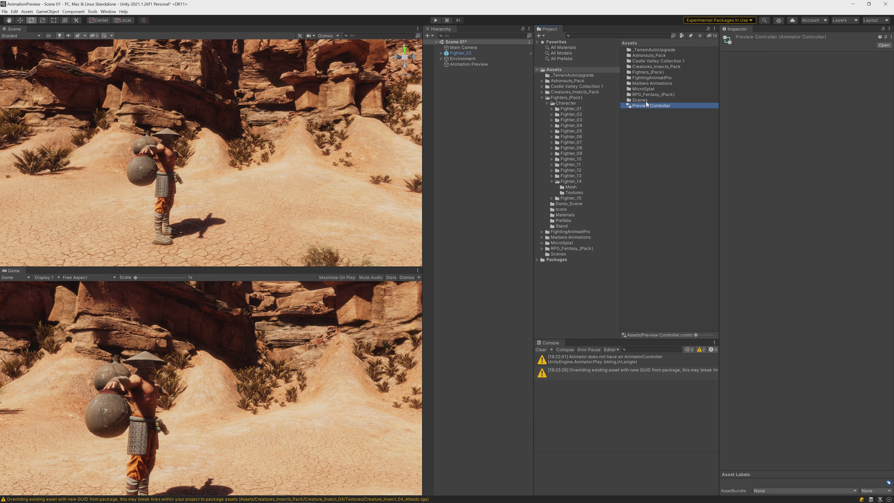
- Open Preview Controller in an Animator window docked below the Scene, and browse to FightingAnimsetPro/Animations
{"action": "double_click", "coordinate": [647, 108]}
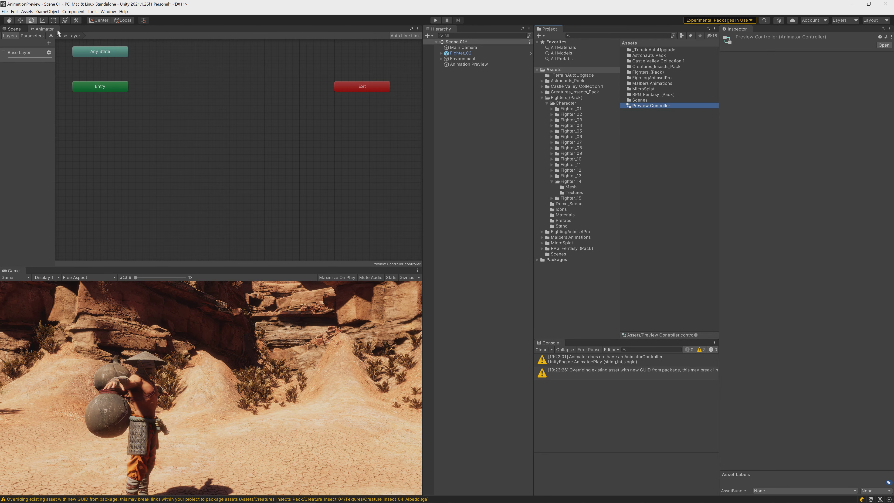
{"action": "left_click_drag", "start_coordinate": [49, 27], "coordinate": [37, 275]}
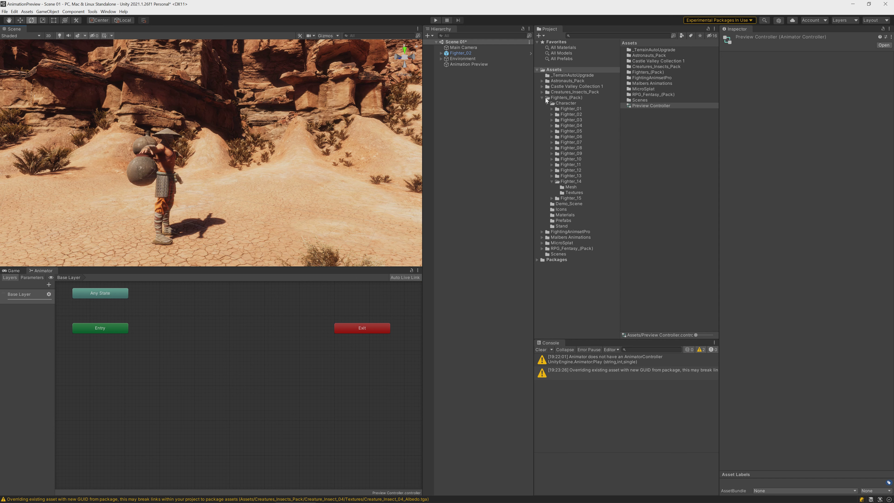
{"action": "left_click", "coordinate": [568, 233]}
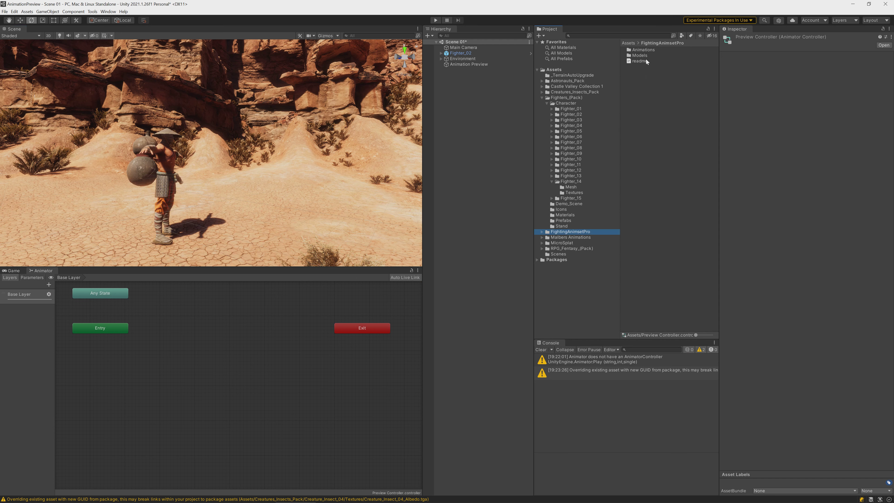
{"action": "double_click", "coordinate": [642, 51]}
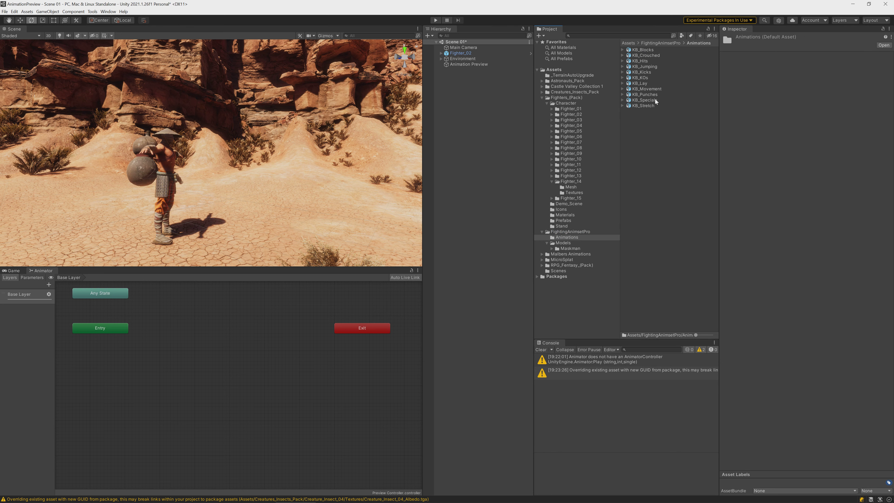
- Drop the FightingAnimsetPro clips into the graph as states, BindPose as default, then select Fighter_02
{"action": "left_click_drag", "start_coordinate": [651, 98], "coordinate": [238, 295]}
{"action": "left_click_drag", "start_coordinate": [195, 349], "coordinate": [195, 349]}
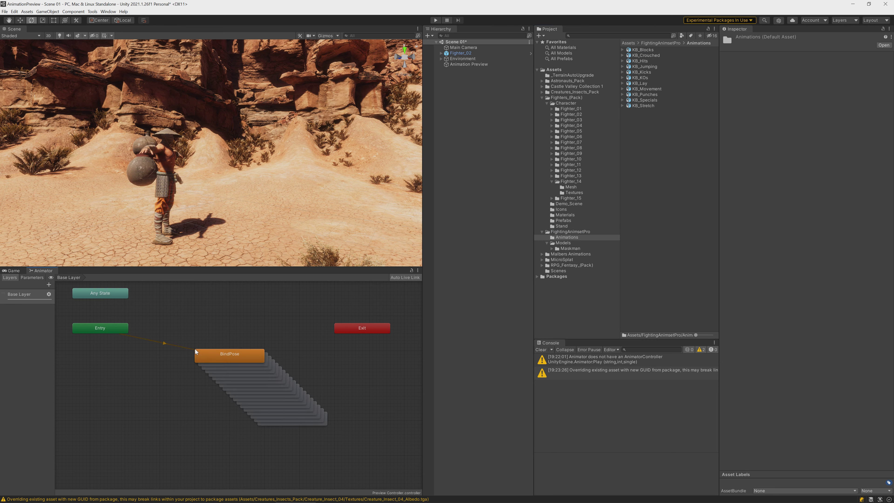
{"action": "left_click", "coordinate": [477, 64]}
{"action": "left_click_drag", "start_coordinate": [466, 53], "coordinate": [467, 54]}
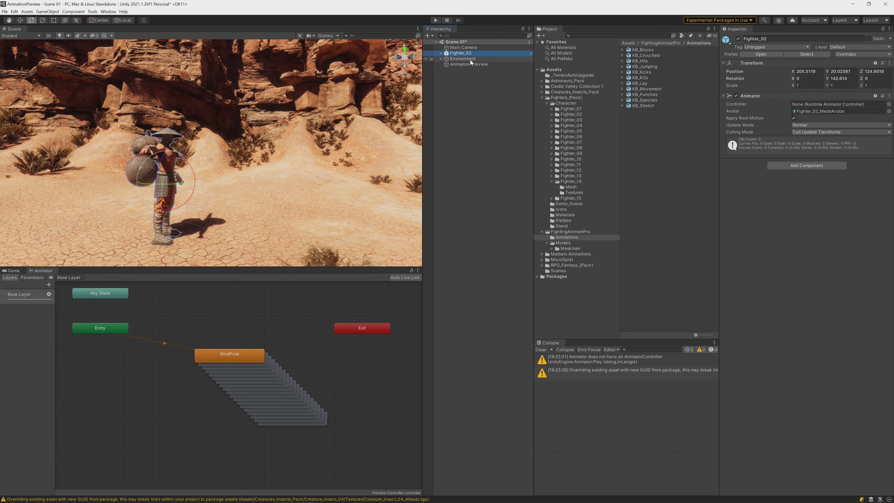
- Assign Preview Controller to Fighter_02's Animator and set Fighter_02 as Animation Preview's Animator
{"action": "left_click", "coordinate": [558, 70]}
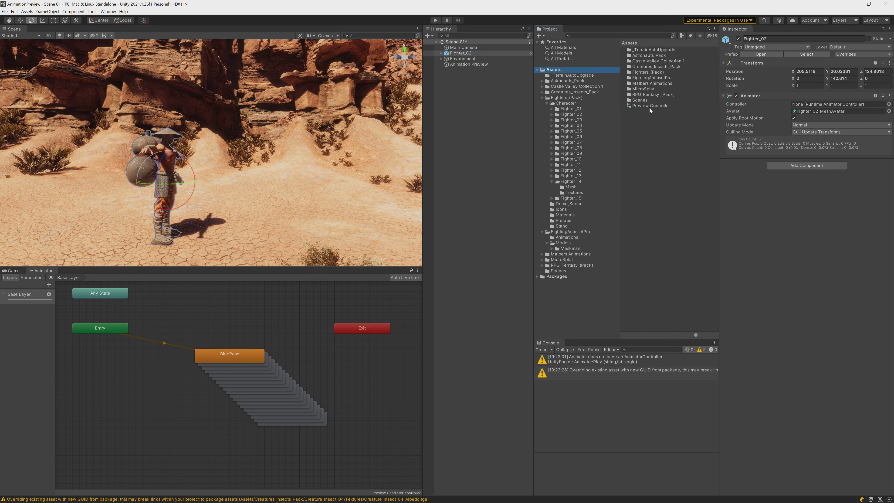
{"action": "left_click_drag", "start_coordinate": [650, 106], "coordinate": [807, 106]}
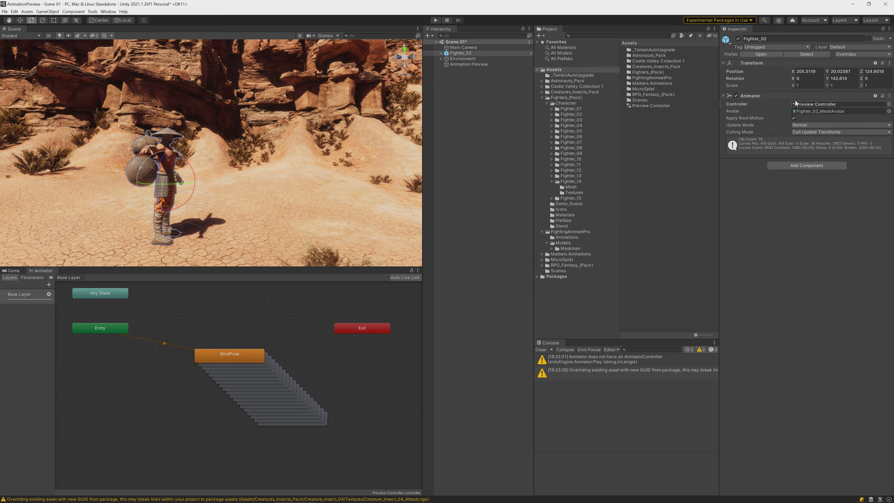
{"action": "left_click", "coordinate": [474, 64]}
{"action": "left_click_drag", "start_coordinate": [460, 52], "coordinate": [801, 122]}
- Preview KB_Projectile_2, KB_Projectile_1, KB_KnifeThrow, KB_Gun and KB_Superpunch on the fighter
{"action": "left_click", "coordinate": [825, 202]}
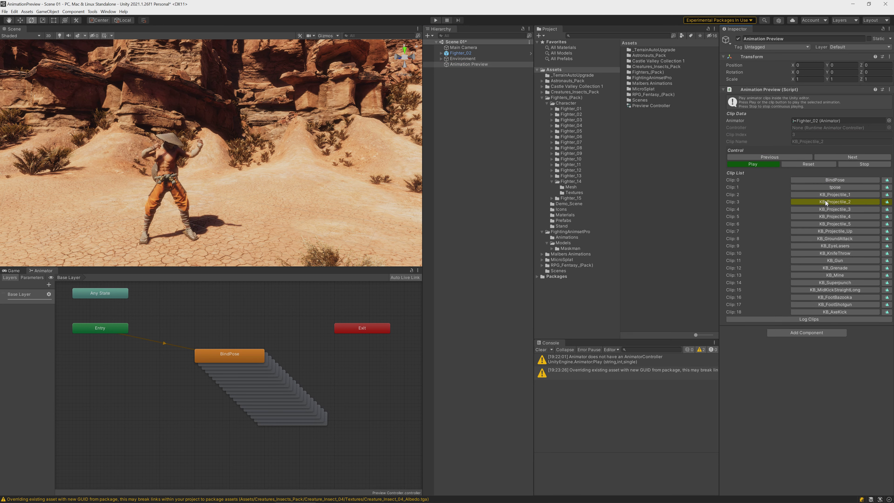
{"action": "left_click", "coordinate": [827, 198]}
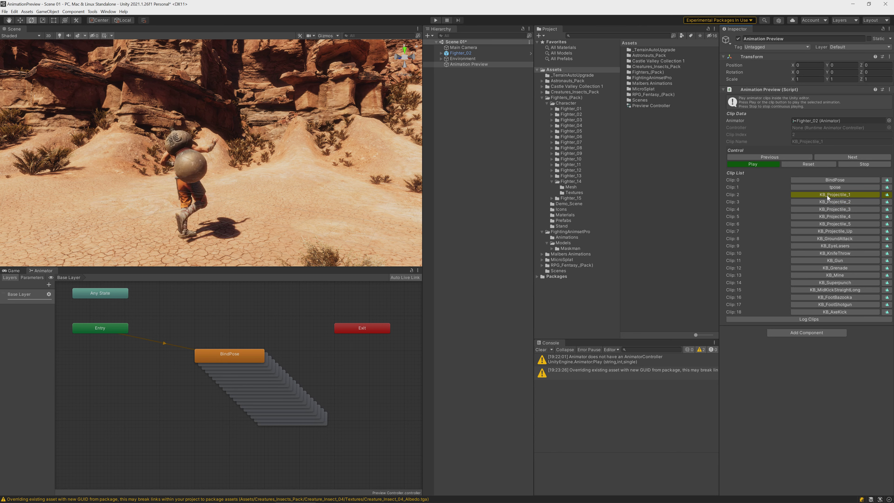
{"action": "left_click", "coordinate": [828, 254]}
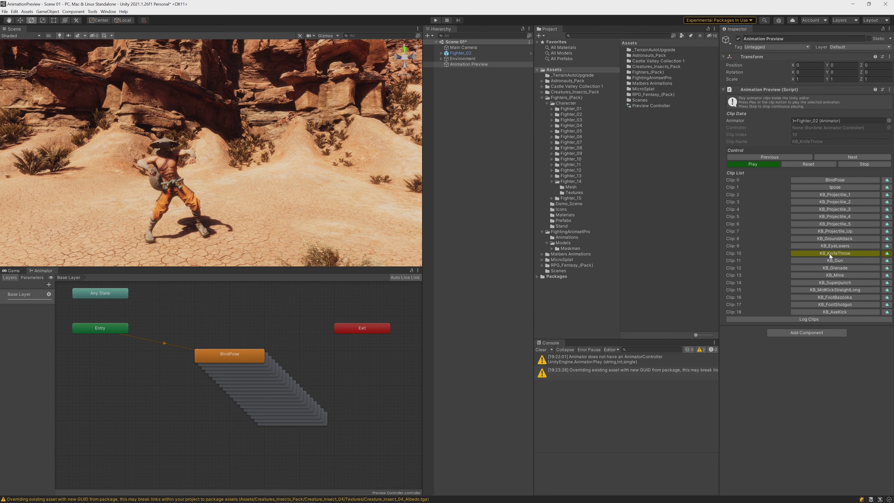
{"action": "left_click", "coordinate": [827, 259]}
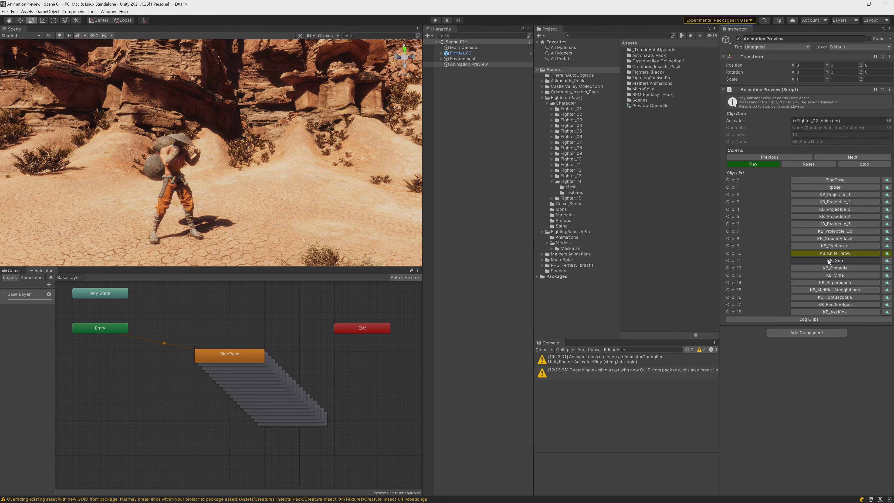
{"action": "left_click", "coordinate": [831, 283]}
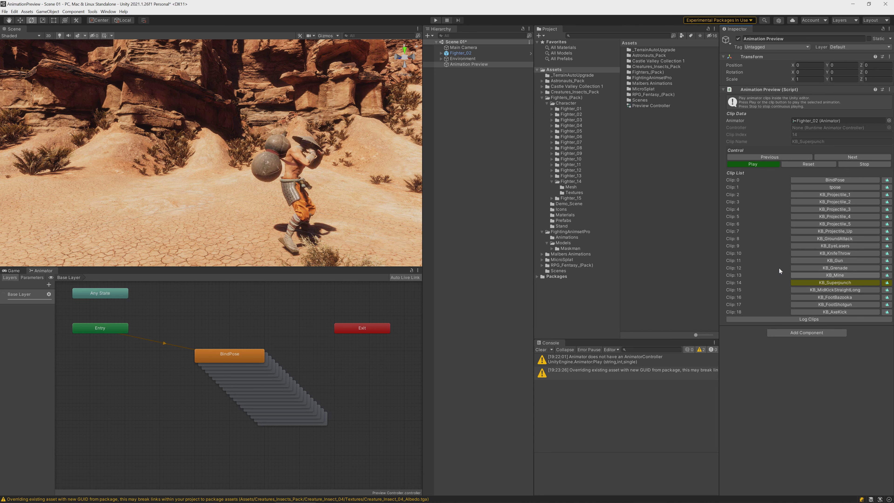
{"action": "left_click_drag", "start_coordinate": [350, 449], "coordinate": [254, 357]}
- Delete the stacked states and re-add a larger set of FightingAnimsetPro clips, keeping BindPose default
{"action": "right_click", "coordinate": [254, 357]}
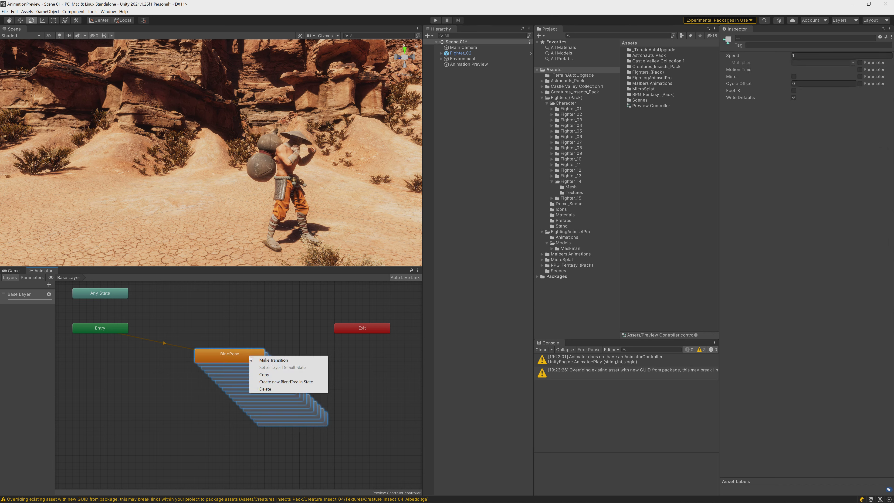
{"action": "left_click", "coordinate": [273, 388]}
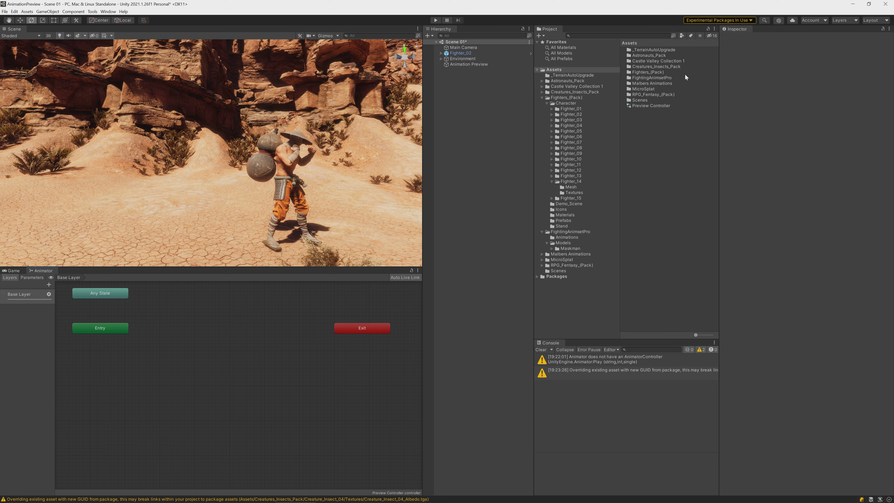
{"action": "left_click", "coordinate": [573, 237]}
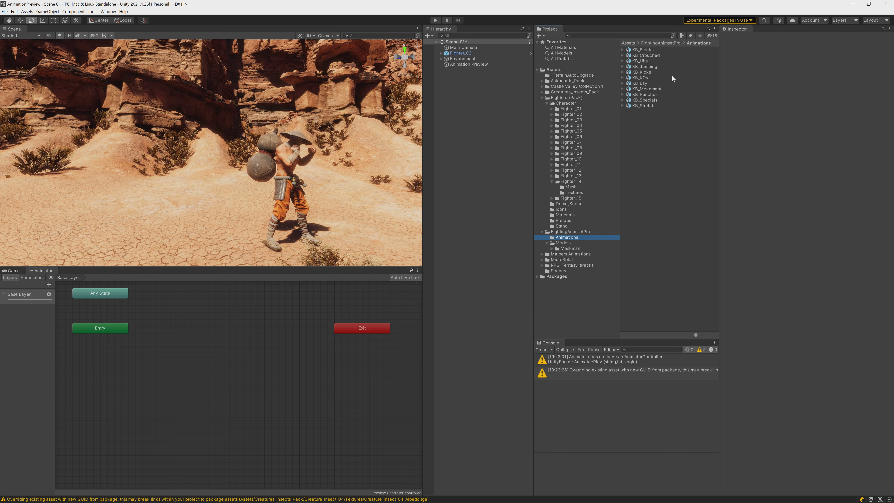
{"action": "left_click_drag", "start_coordinate": [646, 77], "coordinate": [242, 289]}
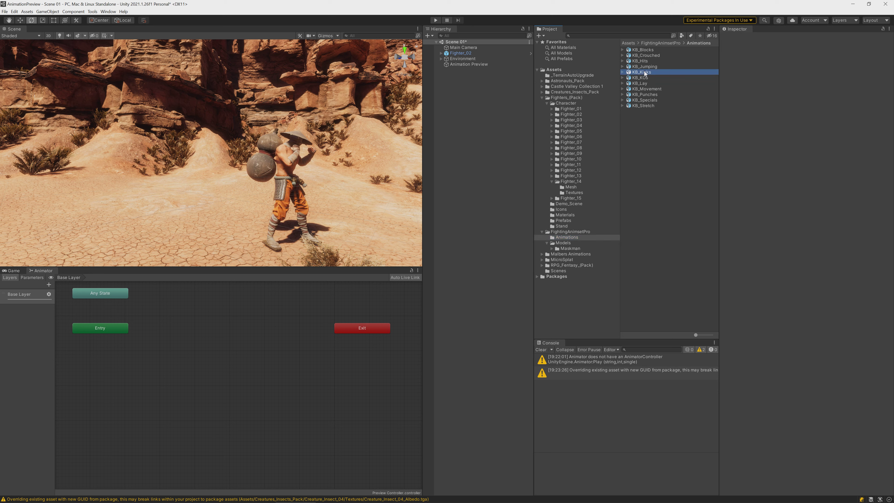
{"action": "left_click_drag", "start_coordinate": [143, 348], "coordinate": [141, 346]}
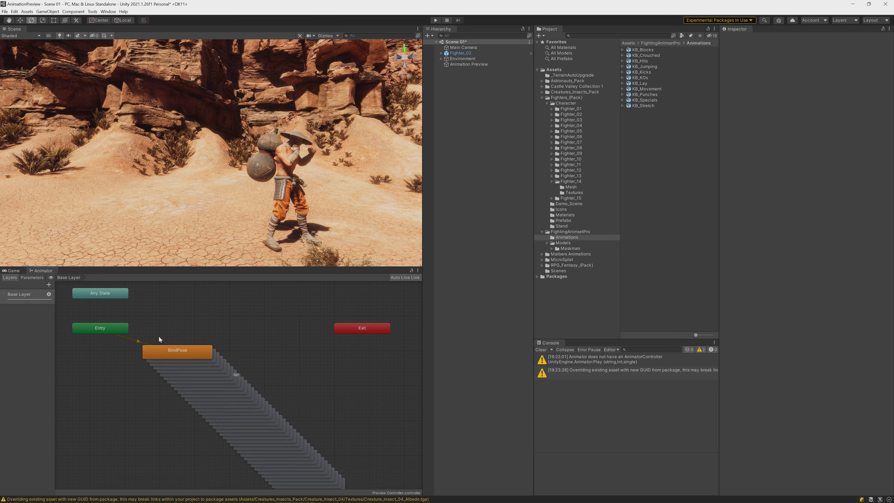
{"action": "left_click", "coordinate": [459, 53]}
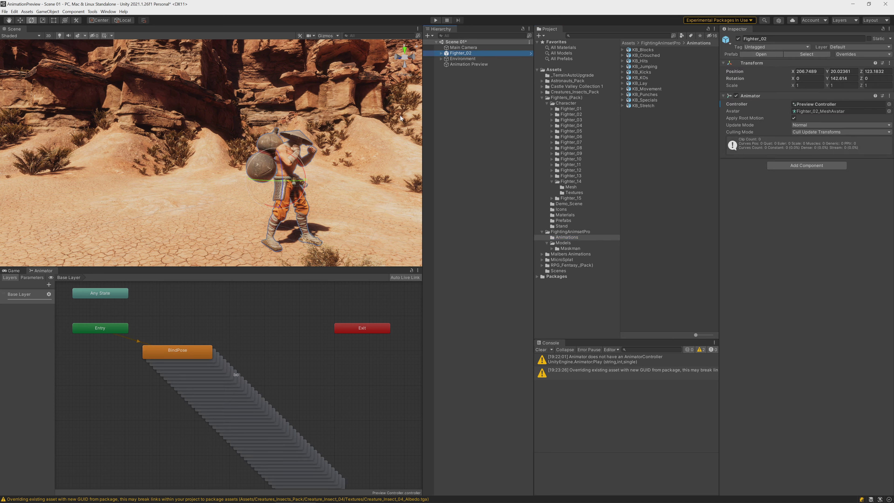
- Slide Fighter_02 along its Z axis with the Move tool
{"action": "key", "text": "w"}
{"action": "left_click_drag", "start_coordinate": [309, 180], "coordinate": [121, 174]}
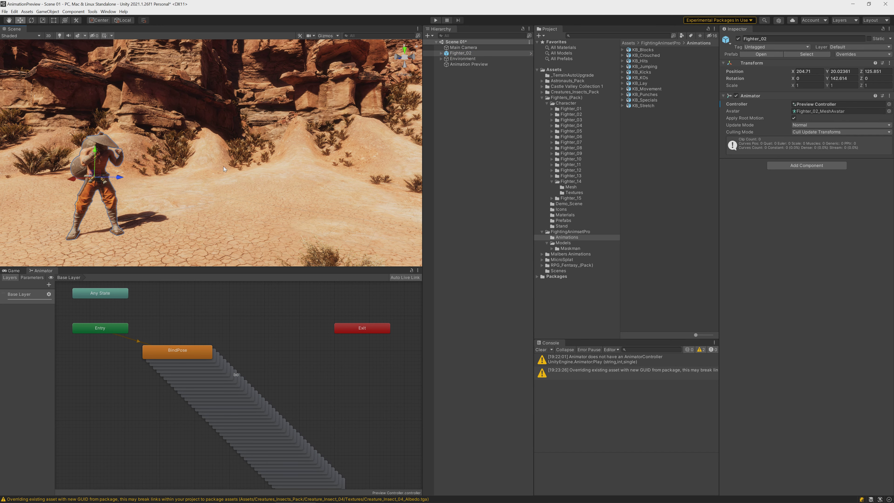
{"action": "left_click", "coordinate": [465, 65]}
- Play KB_m_MidKick_L, LowKickRound_R, LowKickL_Special, MidKickRoud_R_1, MidKickStraight_R and KickUppercut_R on Fighter_02
{"action": "left_click", "coordinate": [849, 275]}
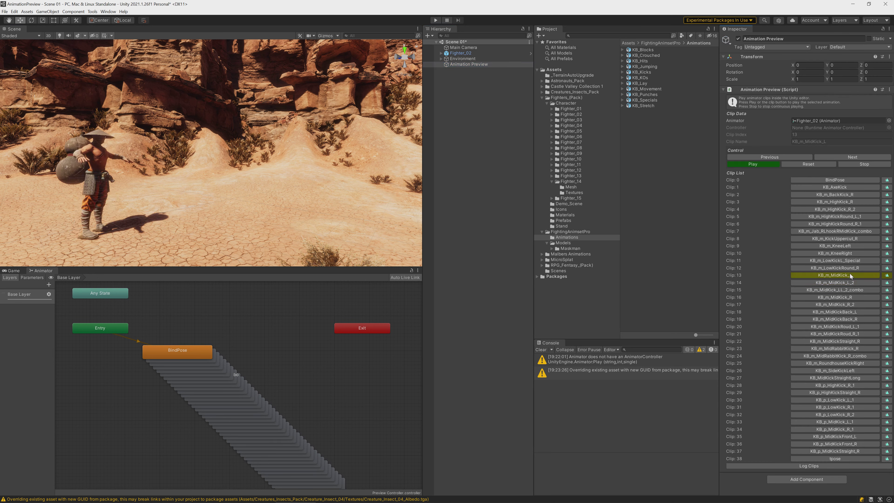
{"action": "left_click", "coordinate": [848, 267]}
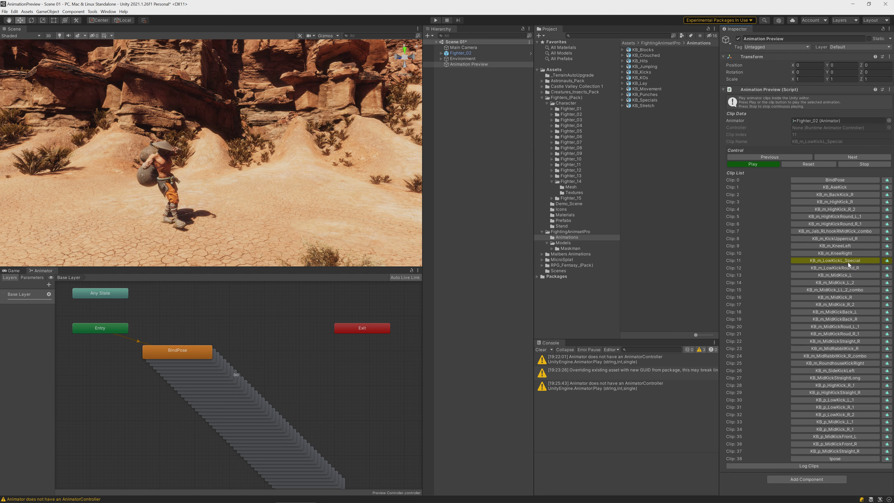
{"action": "left_click", "coordinate": [848, 262]}
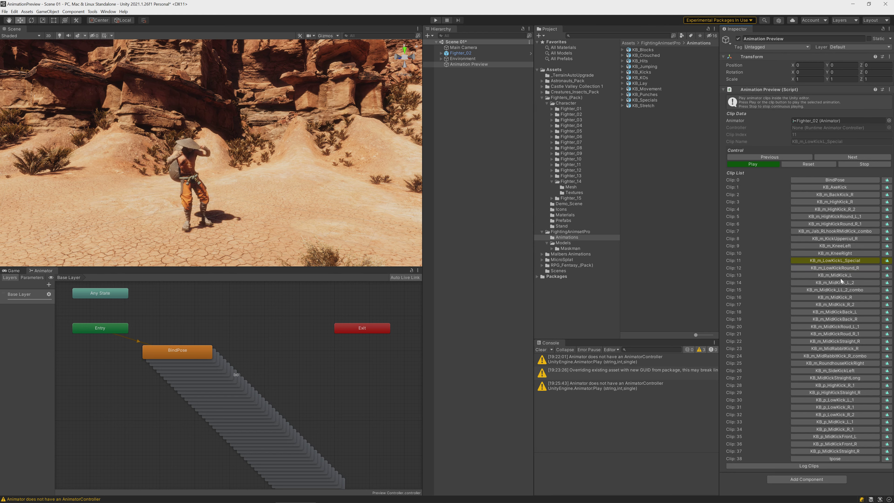
{"action": "left_click", "coordinate": [834, 334]}
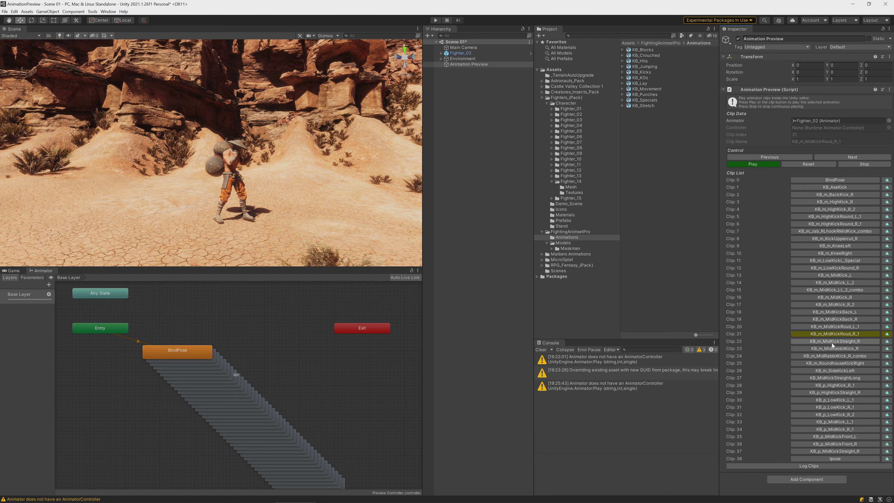
{"action": "left_click", "coordinate": [834, 341]}
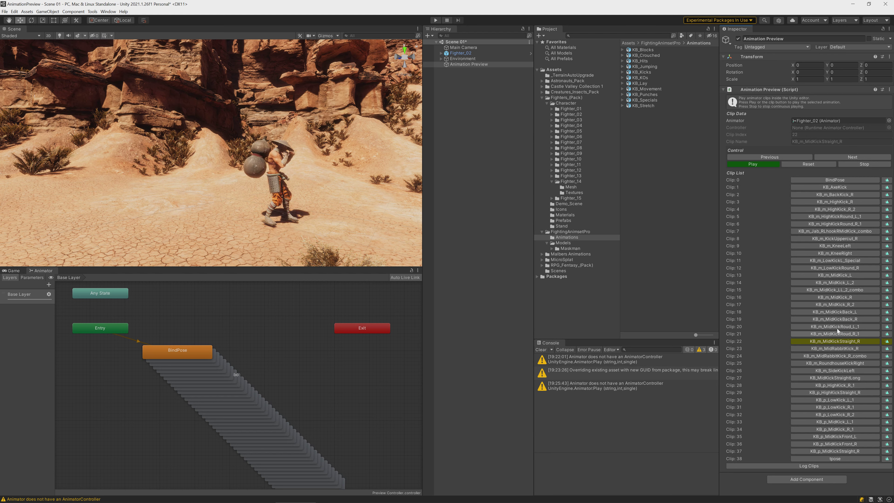
{"action": "left_click", "coordinate": [836, 239]}
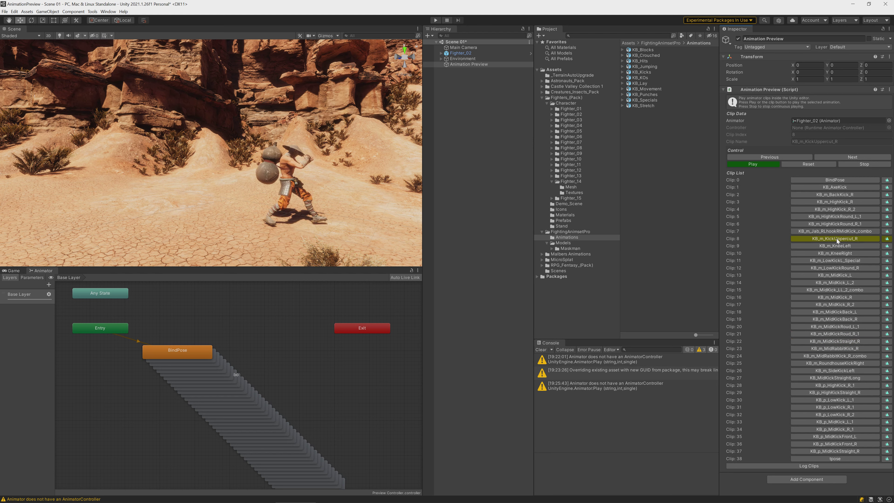
{"action": "left_click", "coordinate": [468, 54]}
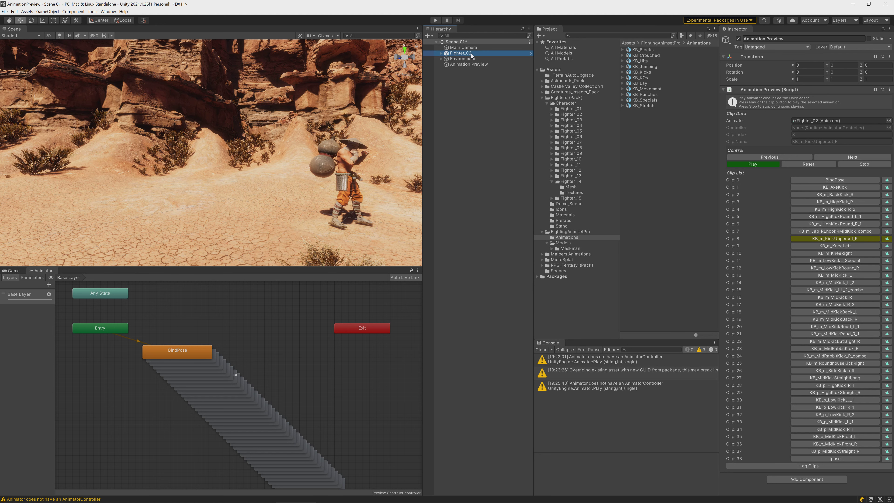
{"action": "right_click", "coordinate": [471, 54]}
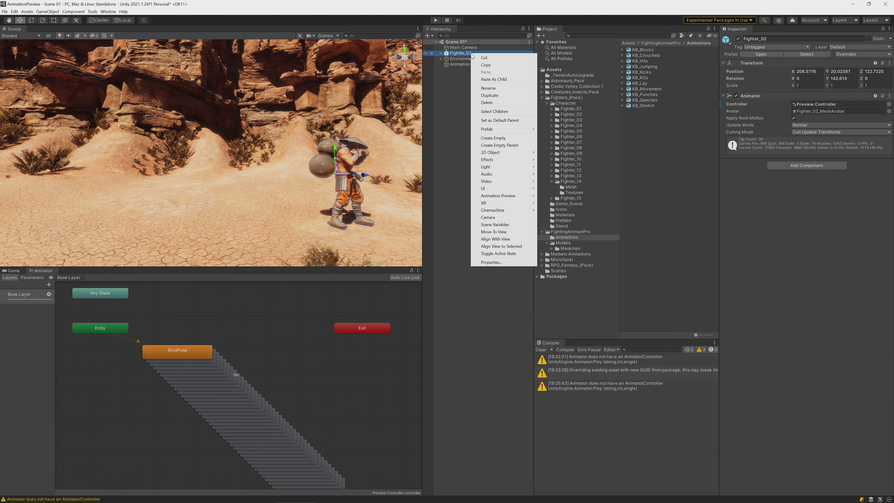
- Delete Fighter_02 and pick the Fighter_14 prefab in Fighters_(Pack)/Prefabs
{"action": "left_click", "coordinate": [488, 102]}
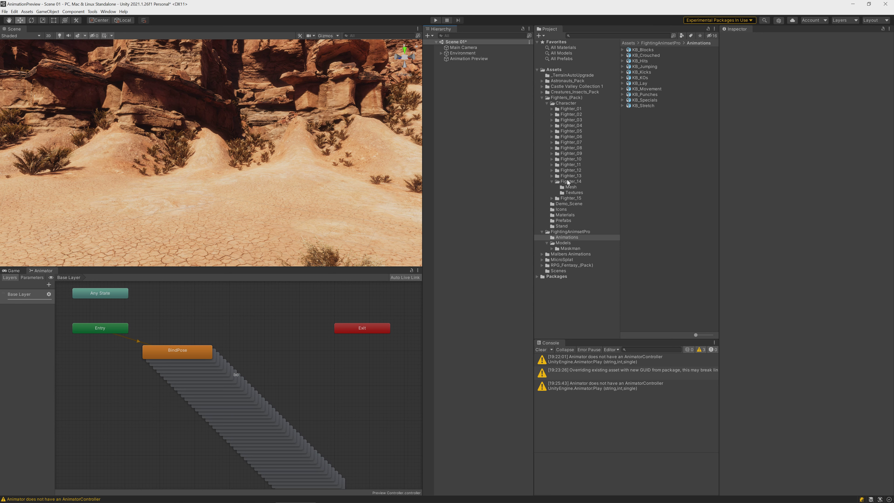
{"action": "left_click", "coordinate": [564, 220]}
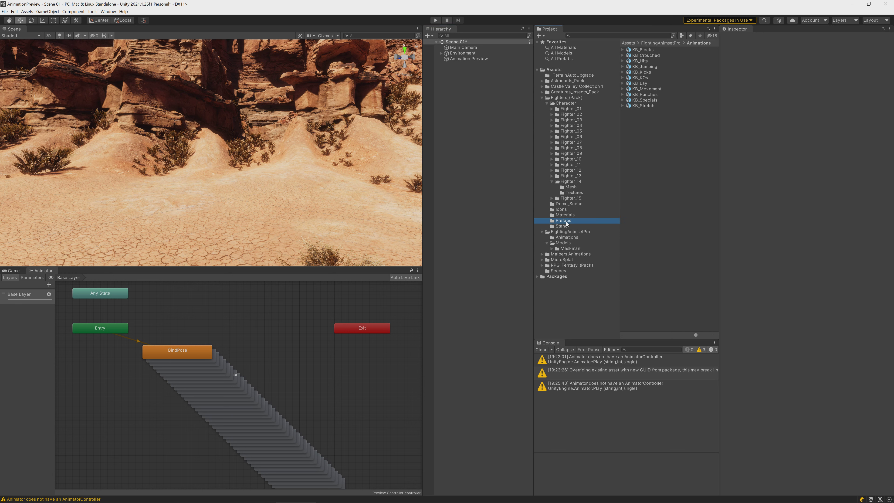
{"action": "left_click", "coordinate": [643, 122]}
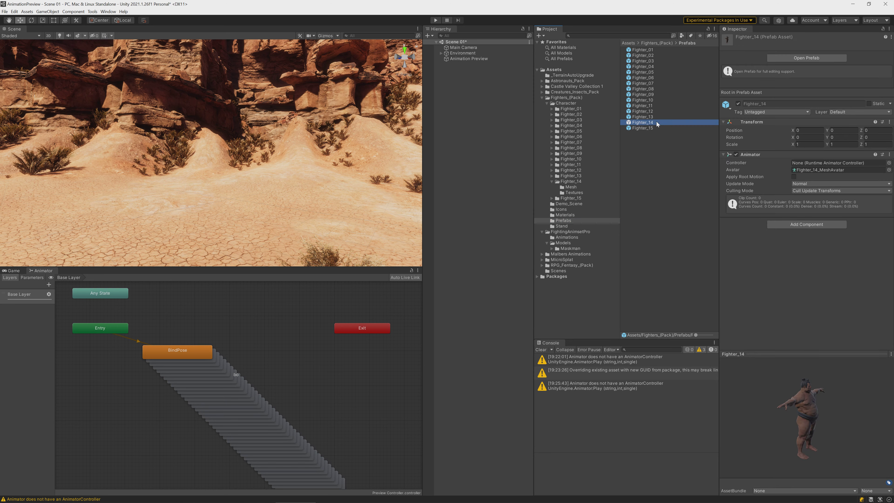
- Place Fighter_14 on the desert and rotate it about 150.9° on Y to face the camera
{"action": "left_click_drag", "start_coordinate": [646, 124], "coordinate": [151, 215]}
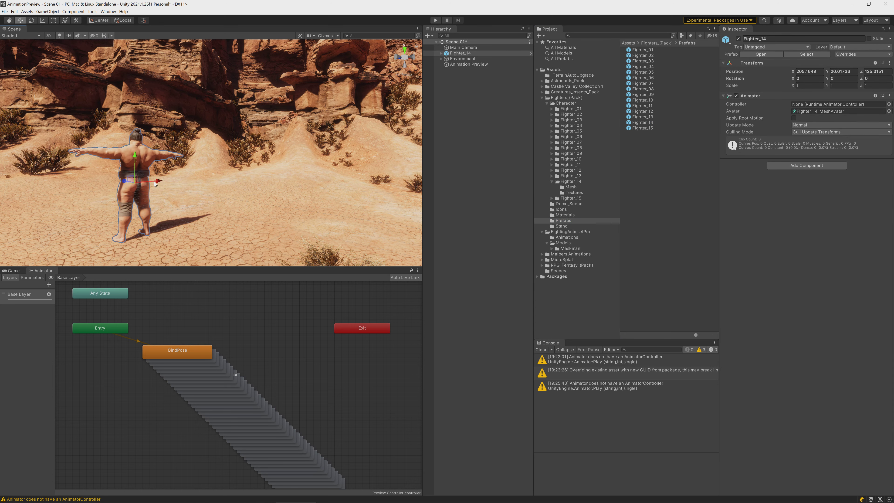
{"action": "key", "text": "e"}
{"action": "left_click_drag", "start_coordinate": [156, 183], "coordinate": [66, 189]}
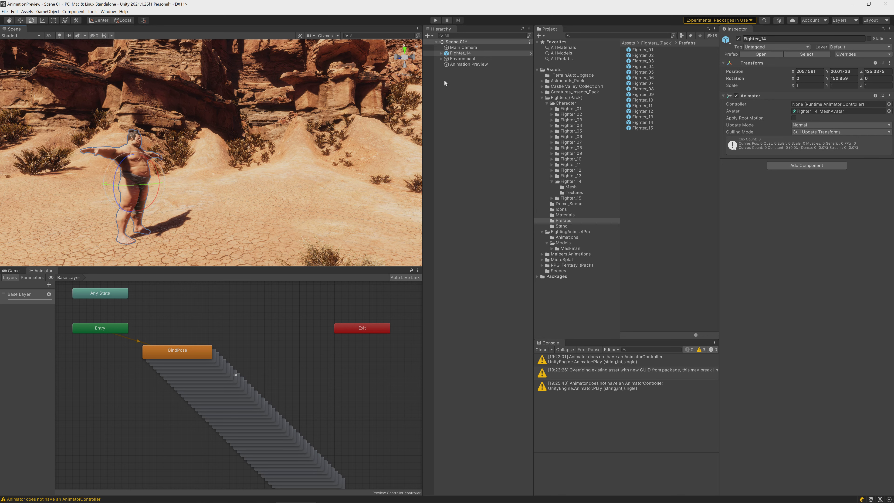
- Assign Preview Controller to Fighter_14's Animator and set Fighter_14 as Animation Preview's Animator
{"action": "left_click", "coordinate": [555, 70]}
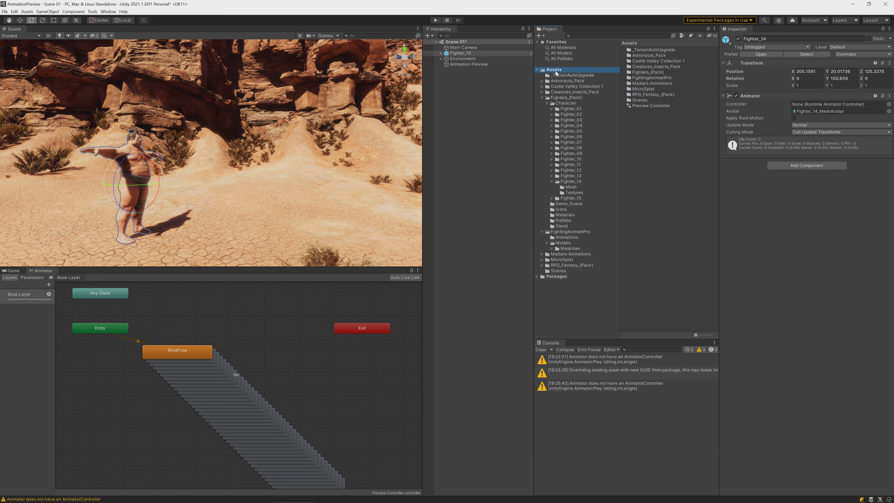
{"action": "left_click_drag", "start_coordinate": [634, 106], "coordinate": [834, 105]}
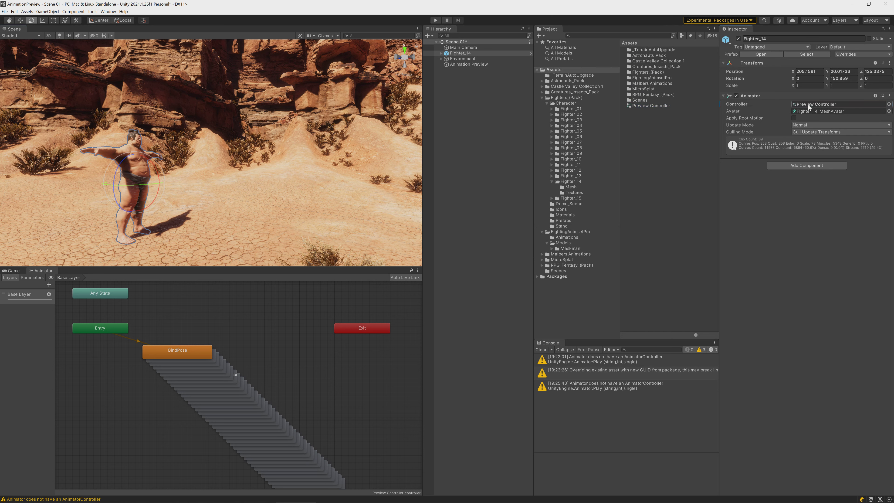
{"action": "left_click", "coordinate": [487, 64]}
{"action": "left_click_drag", "start_coordinate": [460, 53], "coordinate": [808, 121]}
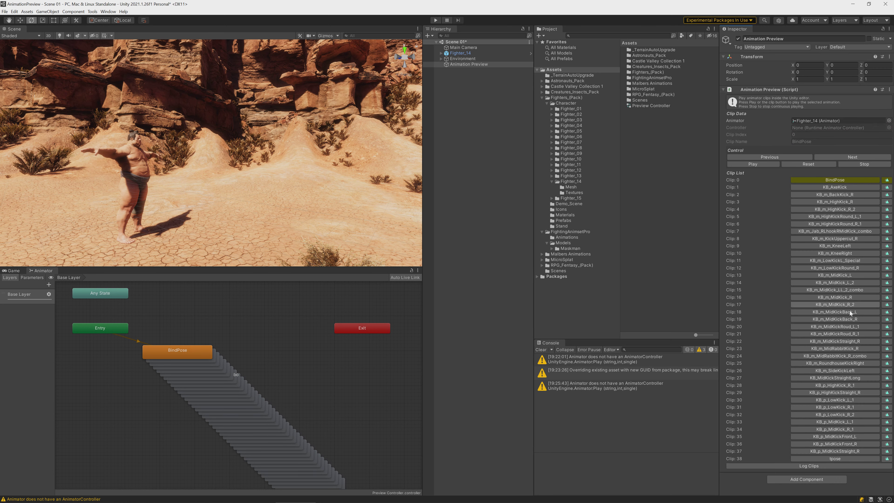
- Play the KB_m_MidKickBack_L and KB_m_MidKick_R_2 clips on Fighter_14
{"action": "left_click", "coordinate": [841, 313]}
{"action": "left_click", "coordinate": [837, 304]}
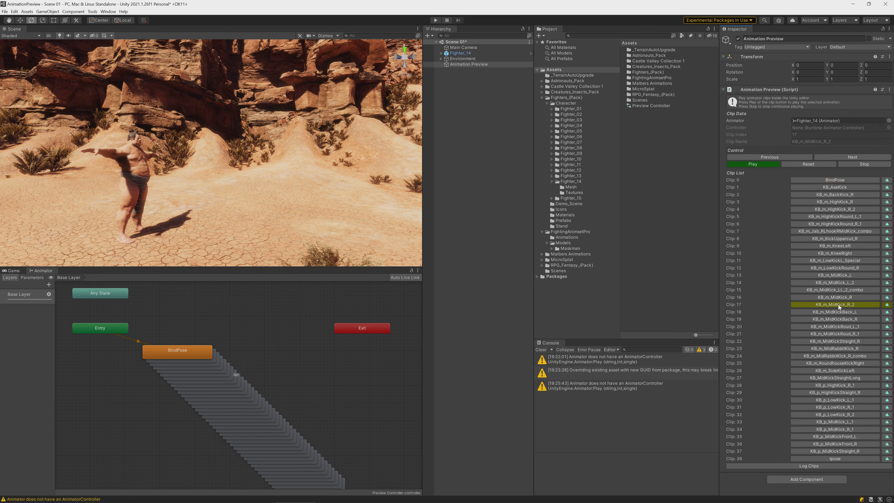
{"action": "left_click", "coordinate": [572, 190]}
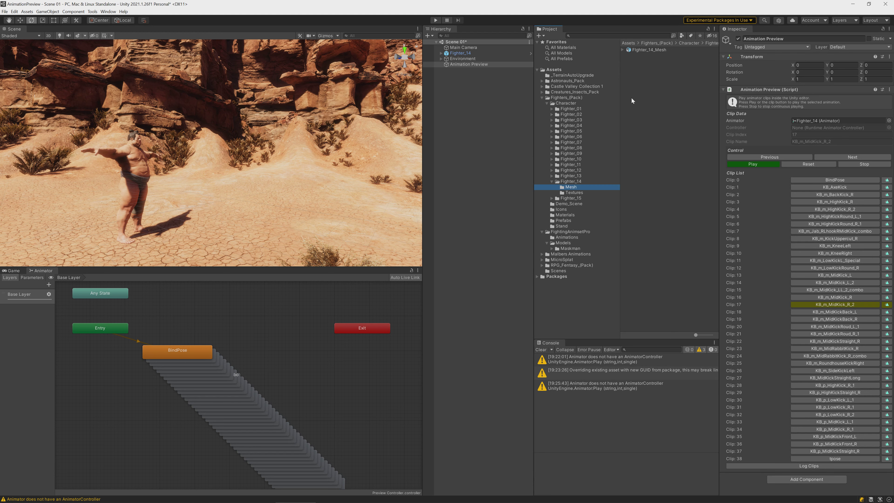
- Set Fighter_14_Mesh's rig Animation Type to Humanoid
{"action": "left_click", "coordinate": [648, 51]}
{"action": "left_click", "coordinate": [820, 66]}
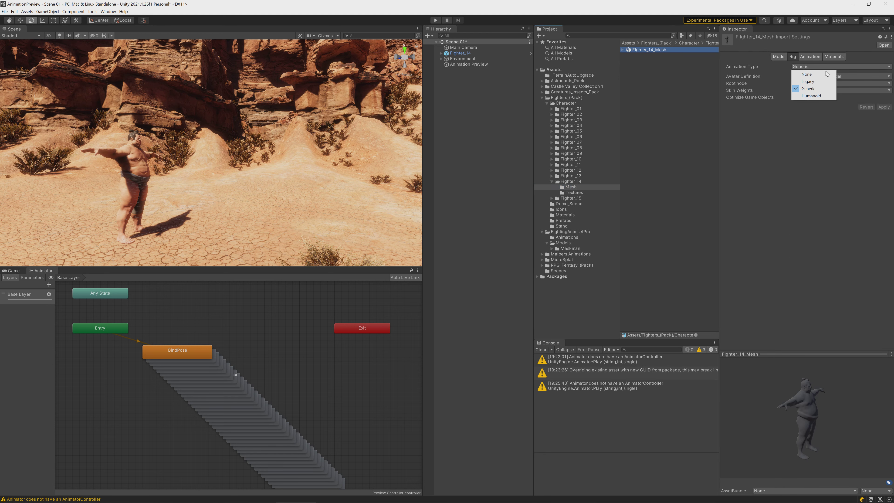
{"action": "left_click", "coordinate": [819, 96]}
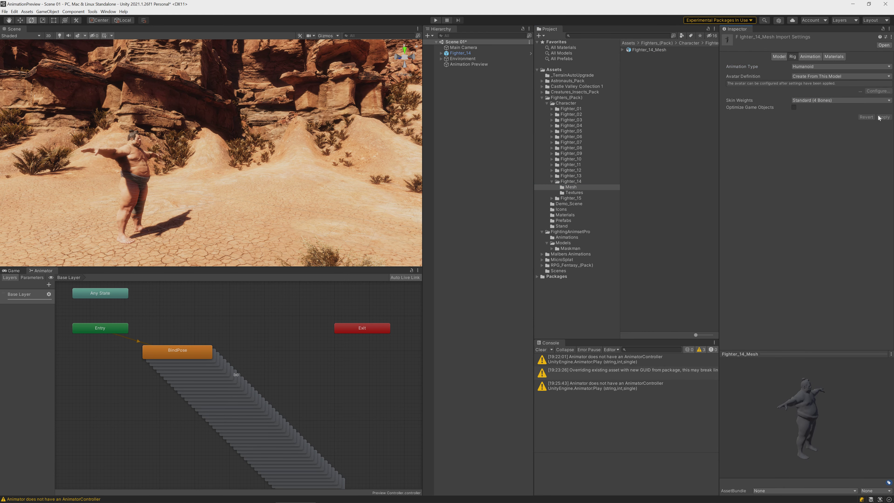
- Play KB_m_LowKickL_Special and KB_m_MidKickStraight_R on Fighter_14 from Animation Preview
{"action": "left_click", "coordinate": [472, 64]}
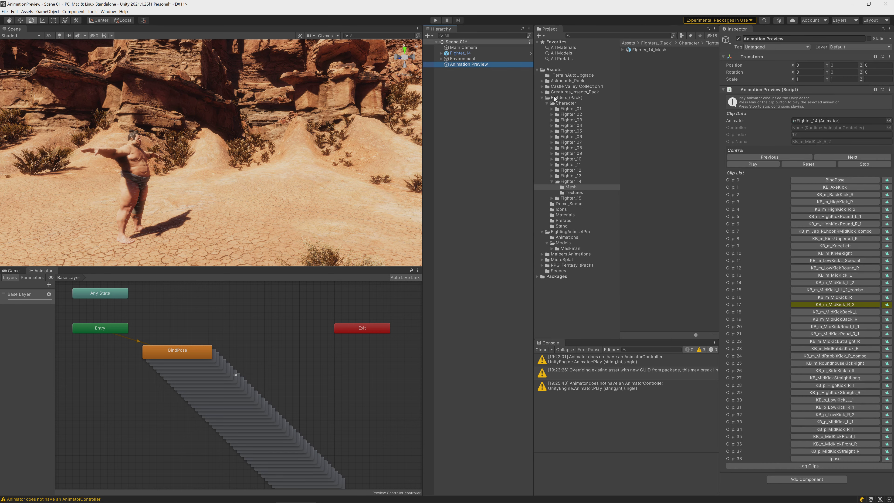
{"action": "left_click", "coordinate": [840, 260]}
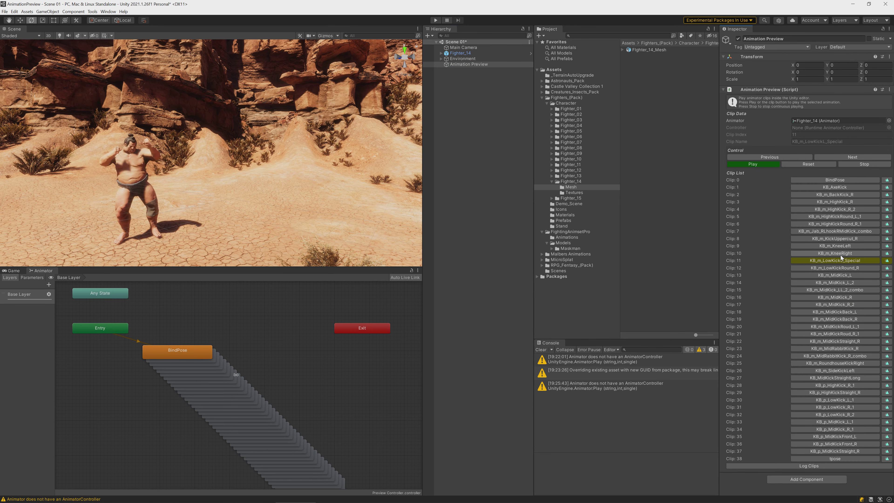
{"action": "left_click", "coordinate": [852, 341]}
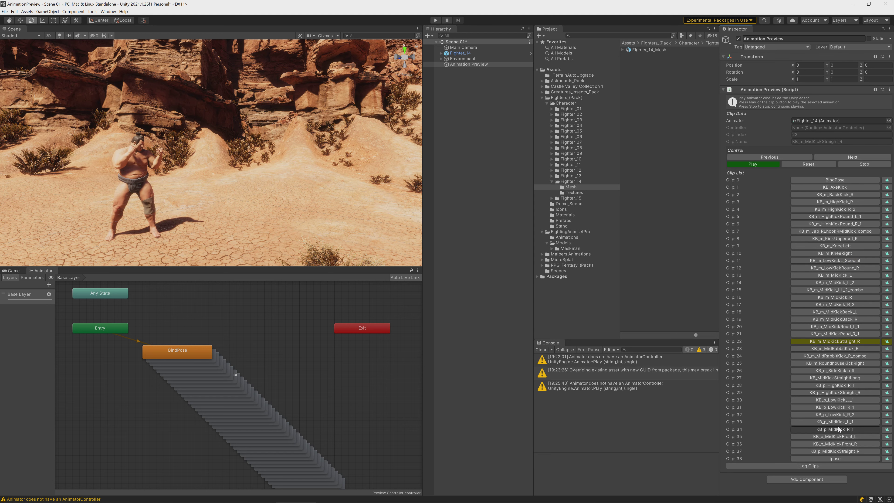
- Delete all the stacked kick states from the Preview Controller graph
{"action": "mouse_move", "coordinate": [174, 328]}
{"action": "left_mouse_down"}
{"action": "mouse_move", "coordinate": [311, 439]}
{"action": "mouse_move", "coordinate": [314, 457]}
{"action": "left_mouse_up"}
{"action": "right_click", "coordinate": [282, 440]}
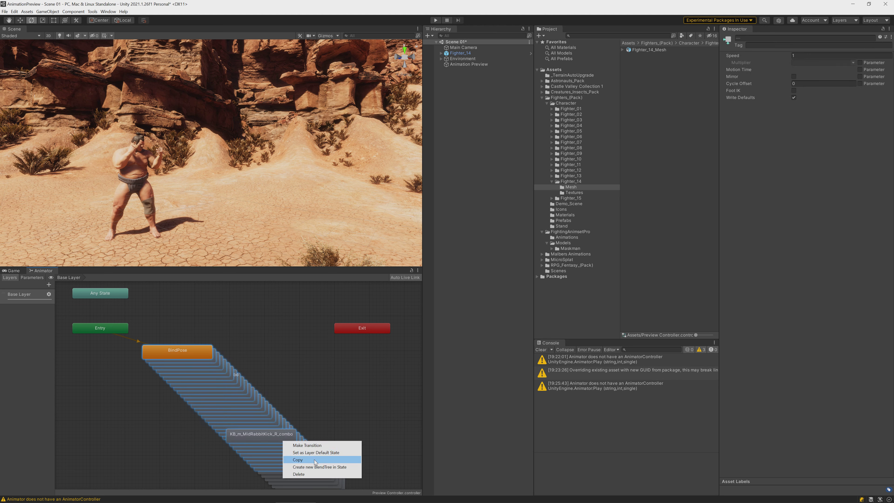
{"action": "left_click", "coordinate": [312, 473]}
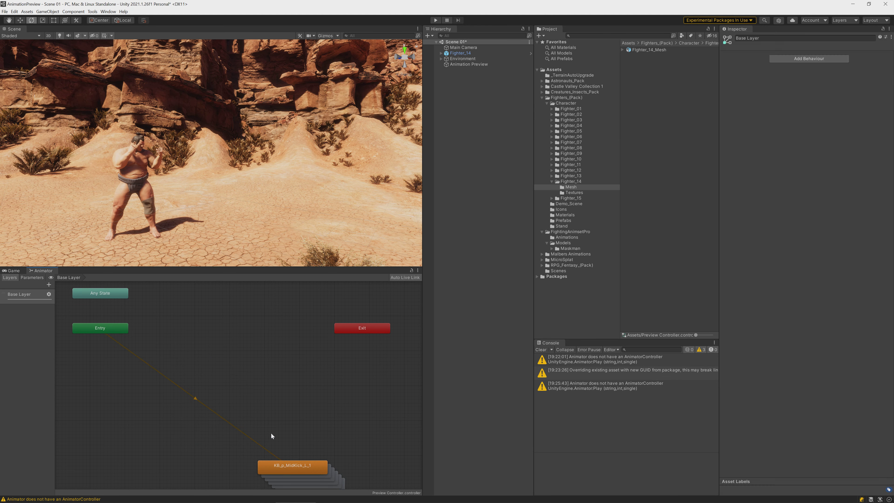
{"action": "left_click_drag", "start_coordinate": [271, 436], "coordinate": [338, 479]}
{"action": "right_click", "coordinate": [338, 479]}
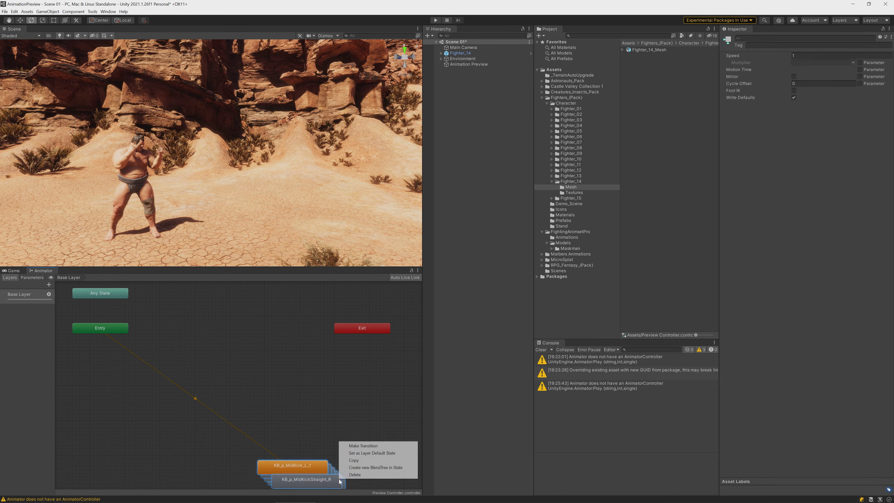
{"action": "left_click", "coordinate": [355, 475]}
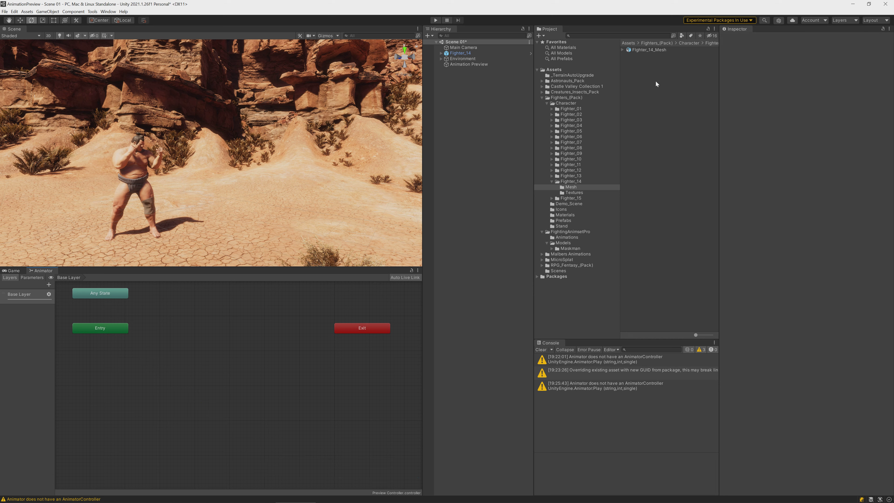
- Add the KB_Stretch animation from FightingAnimsetPro/Animations to the controller graph
{"action": "left_click", "coordinate": [567, 237]}
{"action": "left_click_drag", "start_coordinate": [643, 105], "coordinate": [213, 333]}
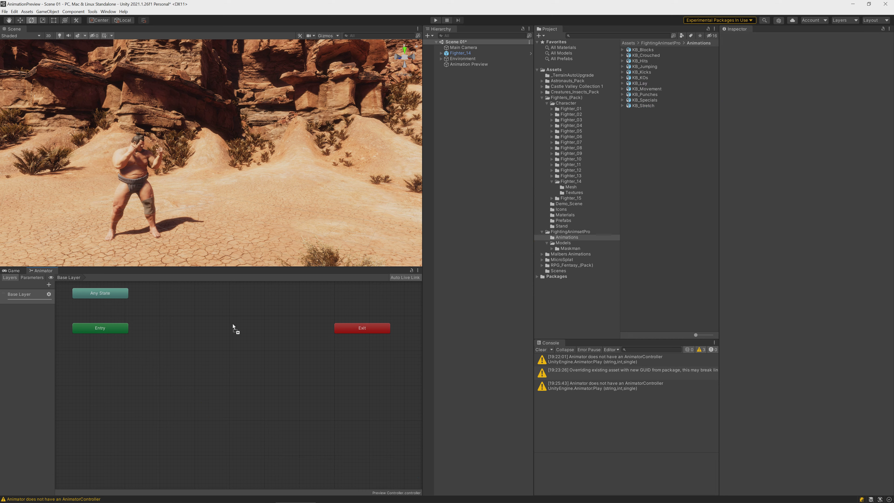
{"action": "left_click", "coordinate": [464, 64]}
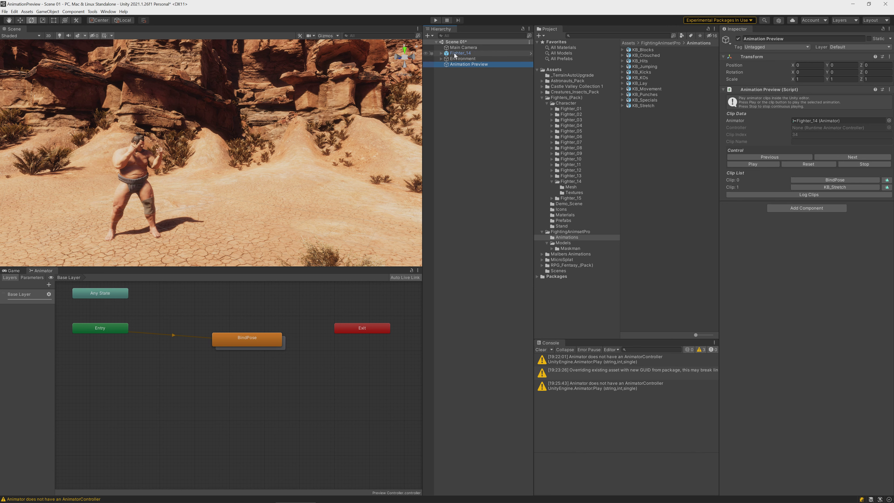
- Preview the BindPose and KB_Stretch clips, then assign Preview Controller as Fighter_14's animator controller
{"action": "left_click", "coordinate": [812, 121]}
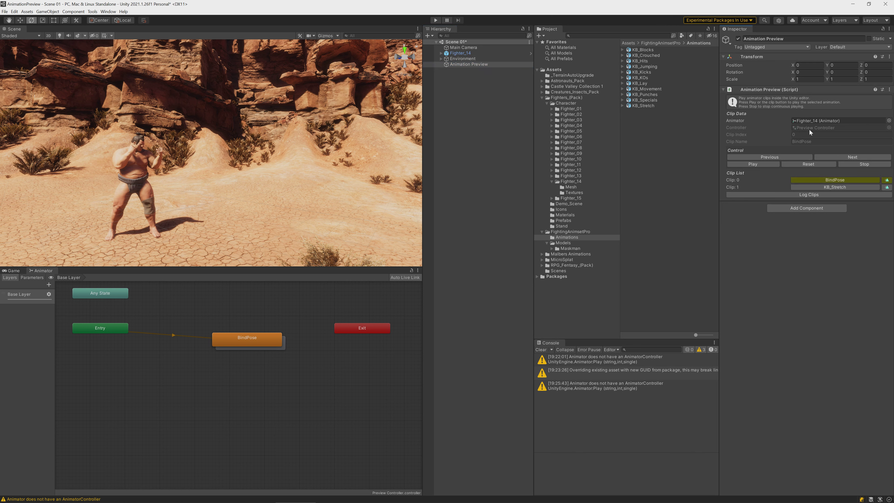
{"action": "left_click", "coordinate": [826, 186]}
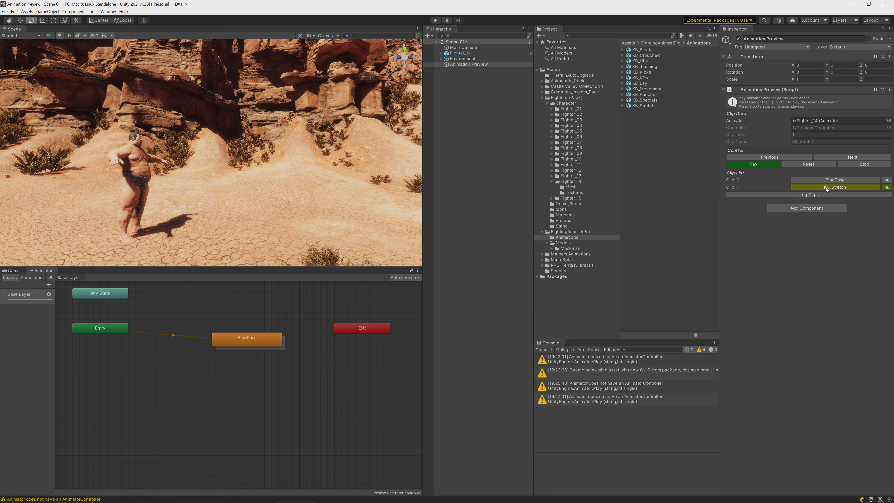
{"action": "left_click", "coordinate": [458, 53]}
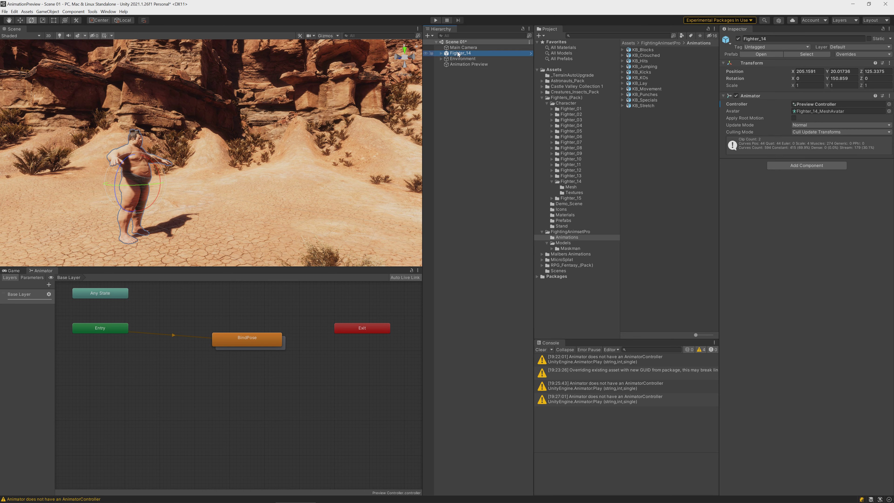
{"action": "left_click", "coordinate": [546, 70]}
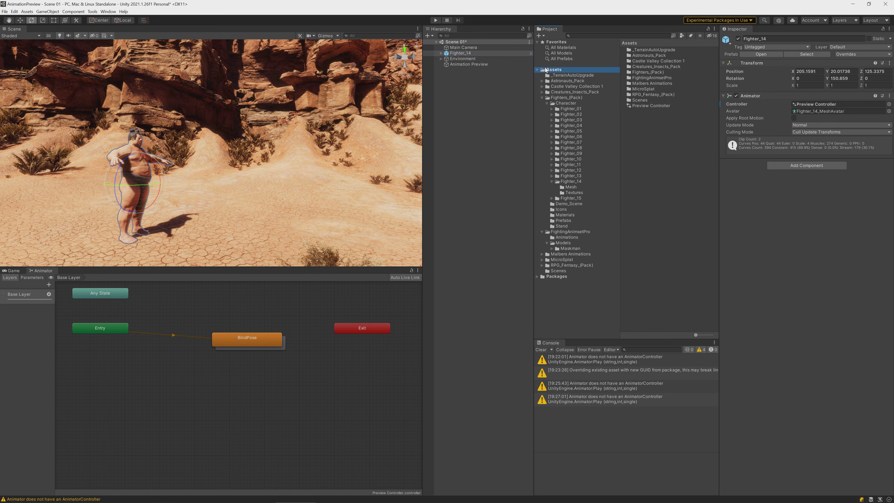
{"action": "left_click_drag", "start_coordinate": [660, 106], "coordinate": [838, 105]}
- Put Fighter_14 in Animation Preview's Animator field and play KB_Stretch on it
{"action": "left_click", "coordinate": [466, 65]}
{"action": "left_click_drag", "start_coordinate": [460, 53], "coordinate": [808, 122]}
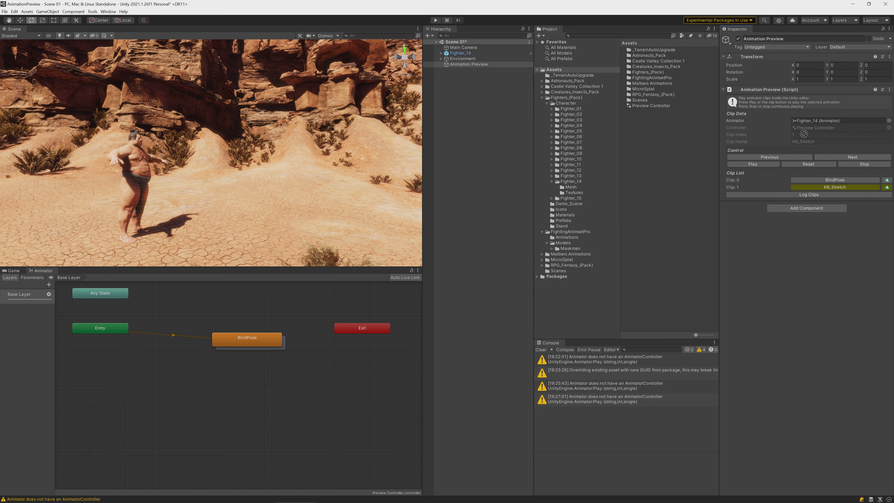
{"action": "left_click", "coordinate": [823, 188]}
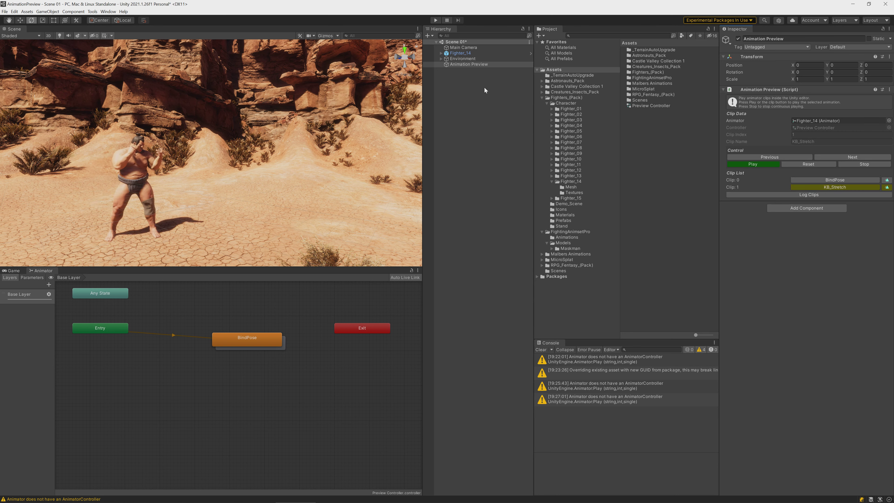
- Delete Fighter_14 and drop the Creature_Insect_01_Mesh prefab from Creatures_Insects_Pack onto the desert terrain
{"action": "right_click", "coordinate": [468, 53]}
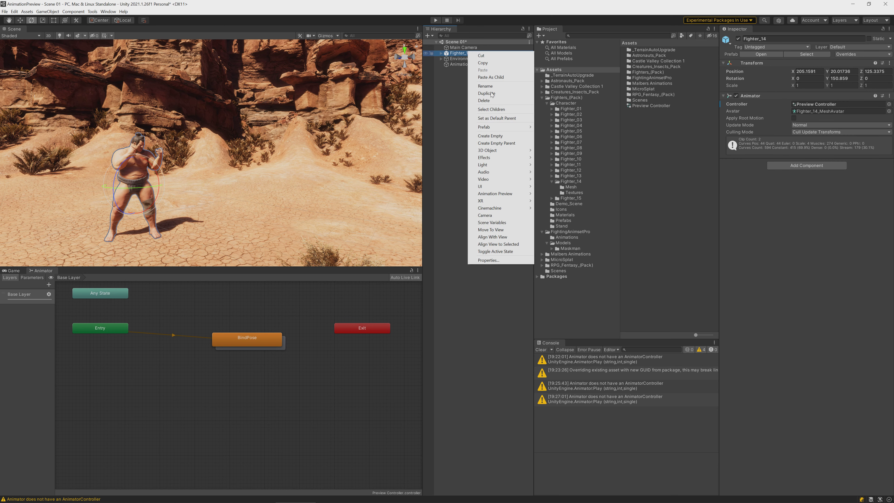
{"action": "left_click", "coordinate": [504, 101]}
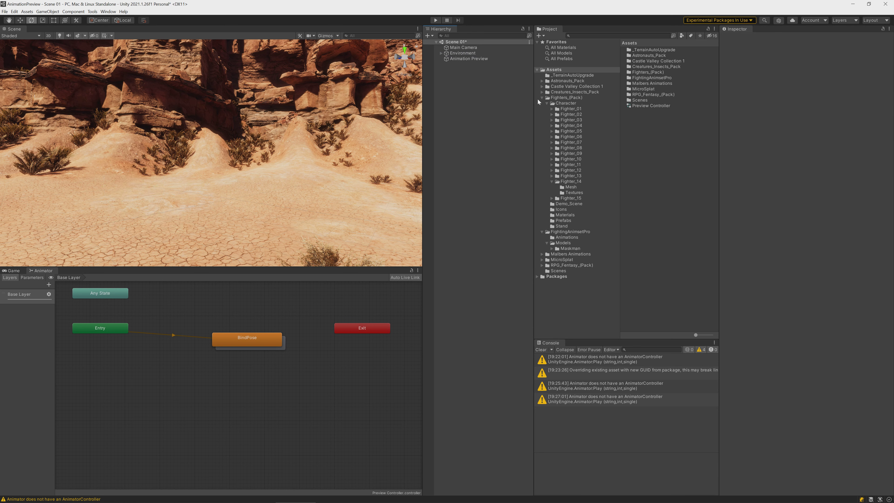
{"action": "left_click", "coordinate": [542, 97]}
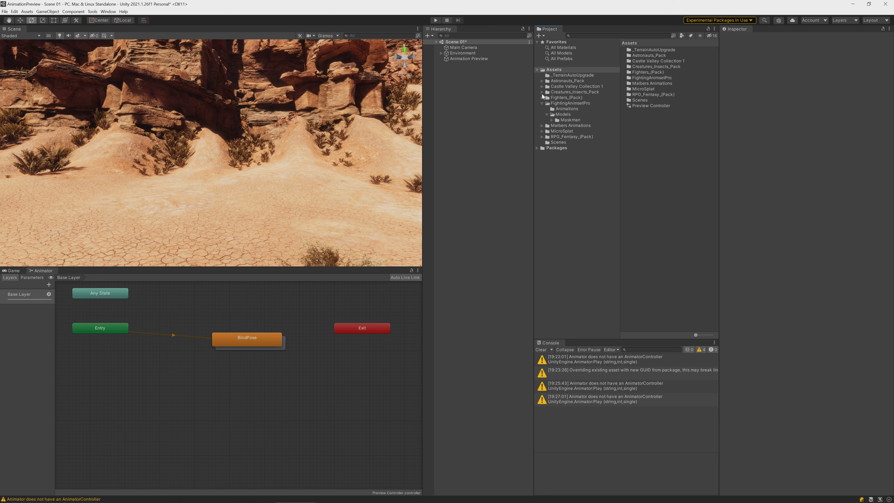
{"action": "left_click", "coordinate": [542, 92]}
{"action": "left_click", "coordinate": [570, 120]}
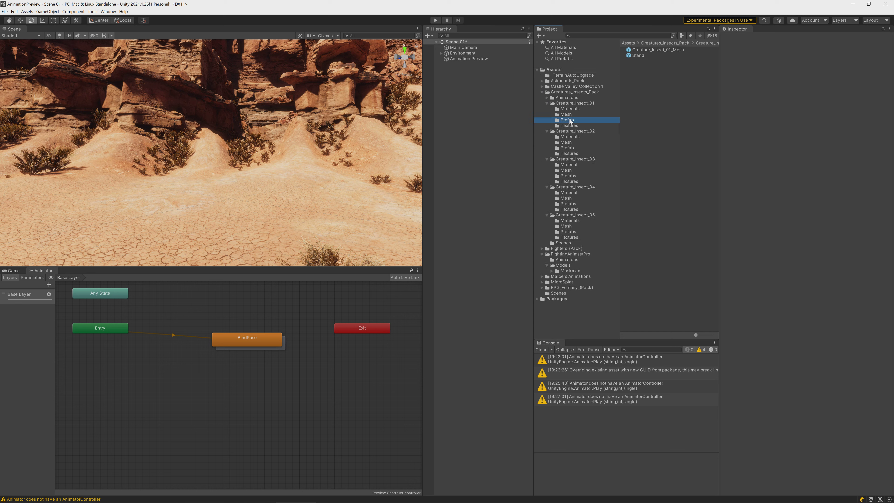
{"action": "left_click", "coordinate": [644, 51]}
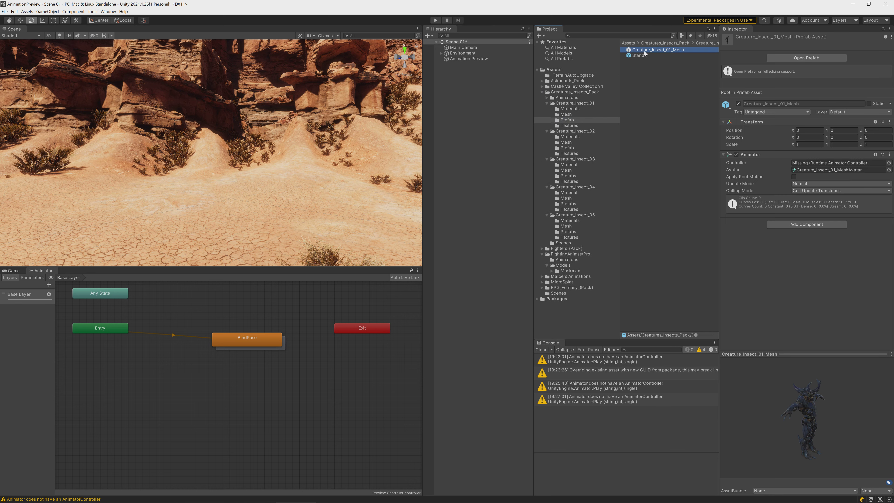
{"action": "mouse_move", "coordinate": [644, 50]}
{"action": "left_mouse_down"}
{"action": "mouse_move", "coordinate": [153, 188]}
{"action": "mouse_move", "coordinate": [330, 181]}
{"action": "left_mouse_up"}
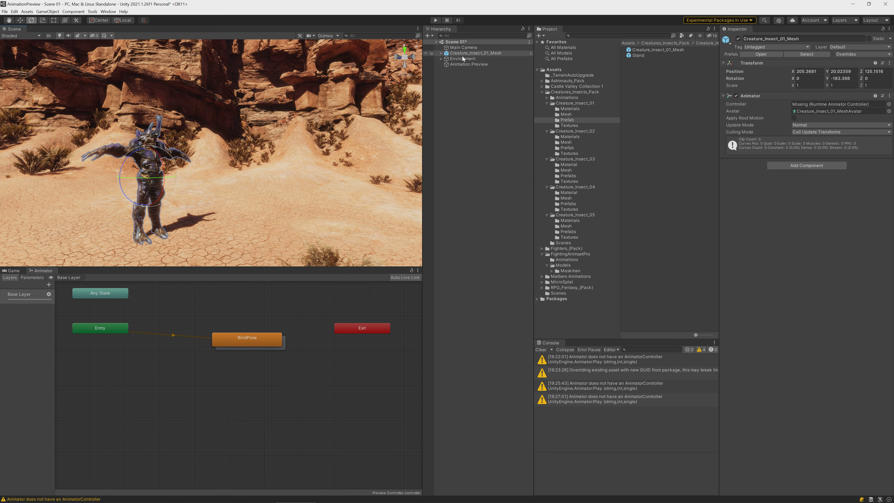
- Give the creature Preview Controller, set it as Animation Preview's Animator, and choose KB_Stretch
{"action": "left_click", "coordinate": [562, 69]}
{"action": "left_click_drag", "start_coordinate": [636, 104], "coordinate": [830, 106]}
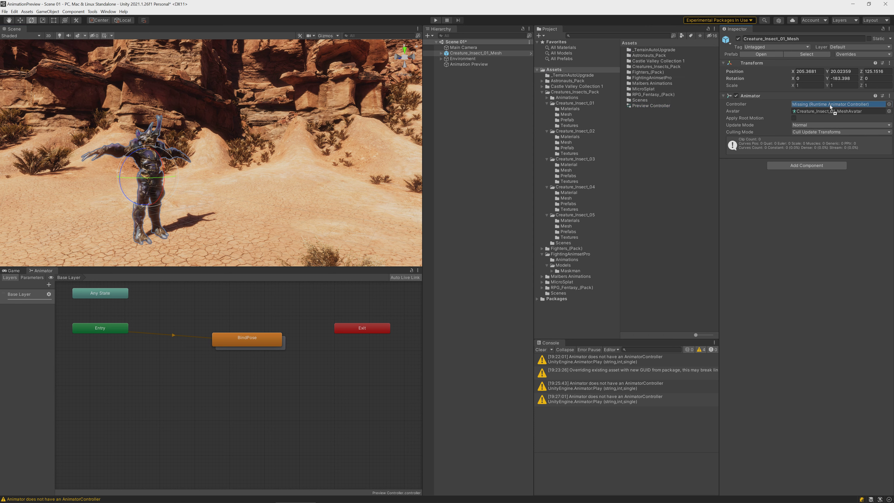
{"action": "left_click", "coordinate": [470, 64]}
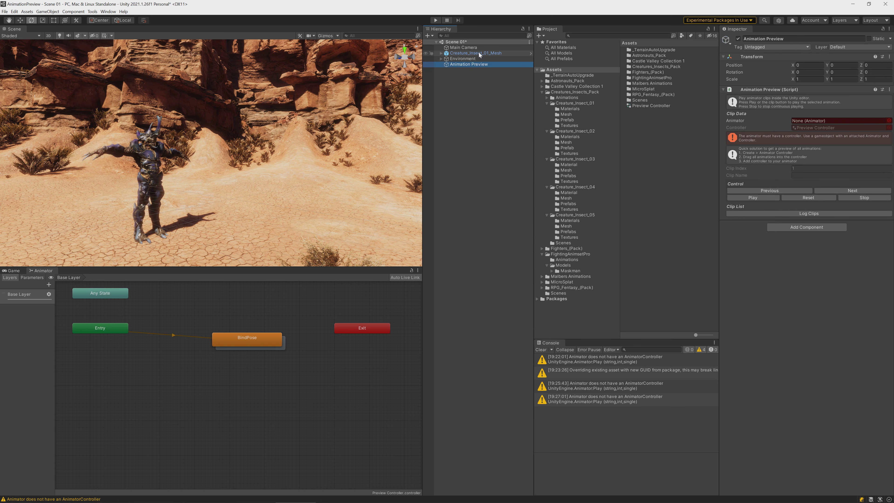
{"action": "left_click_drag", "start_coordinate": [479, 55], "coordinate": [803, 122]}
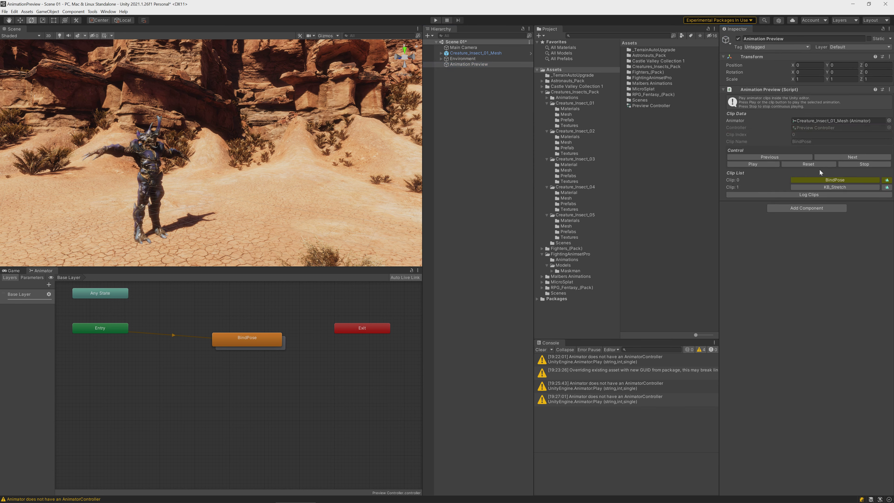
{"action": "left_click", "coordinate": [827, 188]}
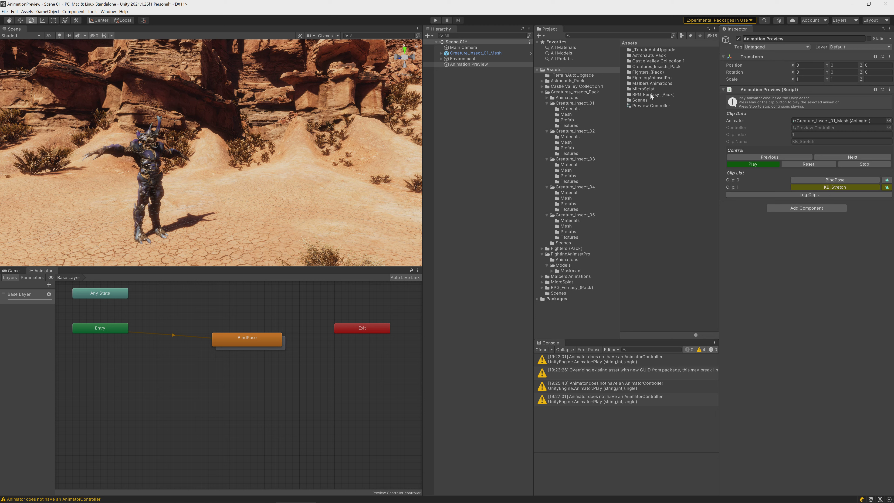
- Set the creature model's rig Animation Type to Humanoid, apply it, and reselect Animation Preview
{"action": "left_click", "coordinate": [567, 115]}
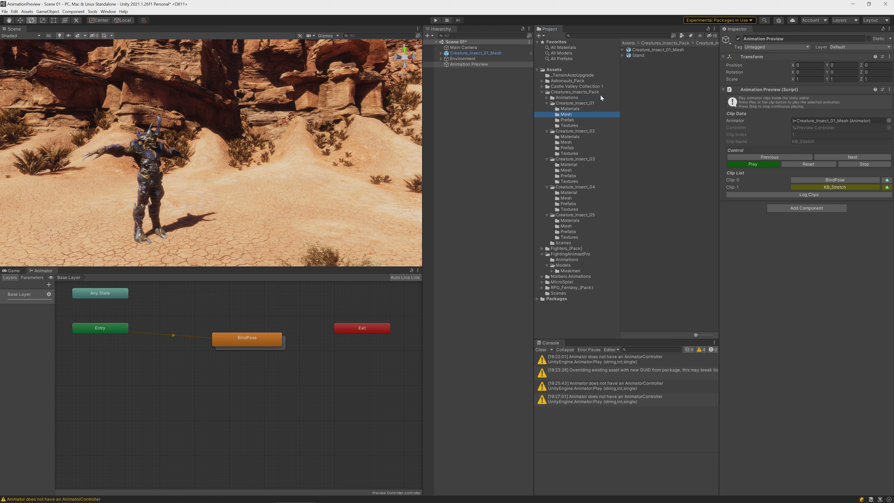
{"action": "left_click", "coordinate": [651, 49]}
{"action": "left_click", "coordinate": [822, 67]}
{"action": "left_click", "coordinate": [811, 96]}
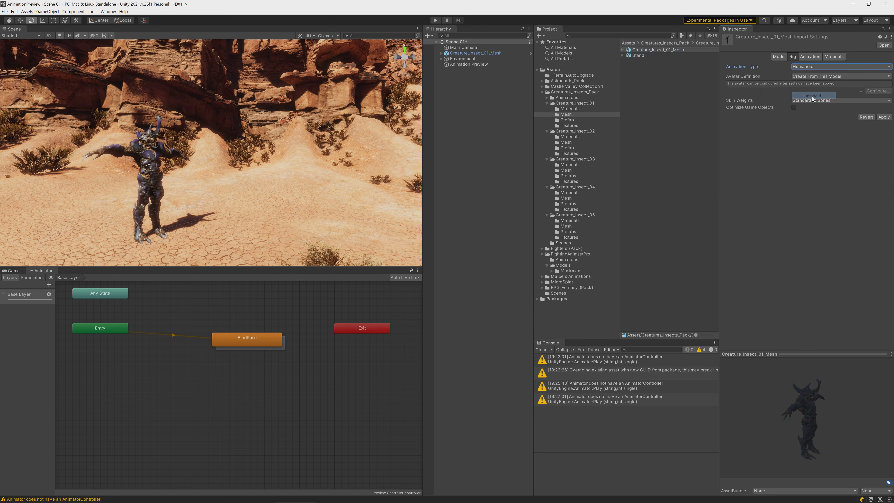
{"action": "left_click", "coordinate": [880, 118]}
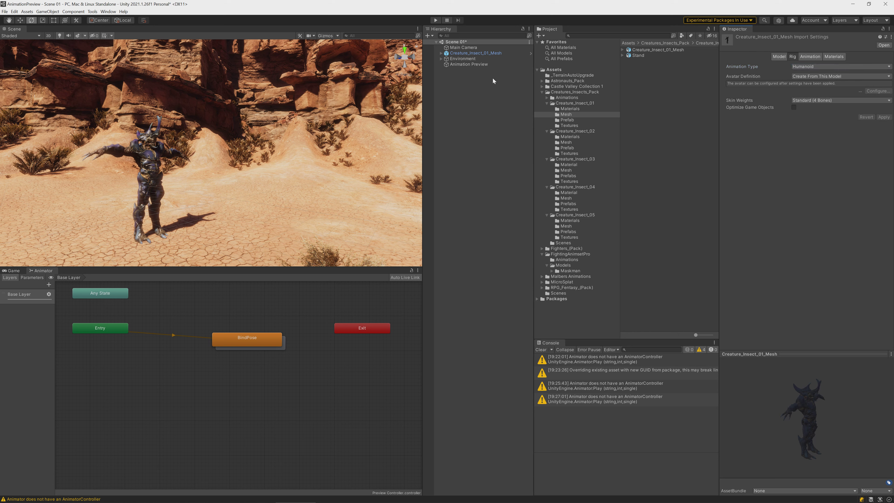
{"action": "left_click", "coordinate": [466, 65]}
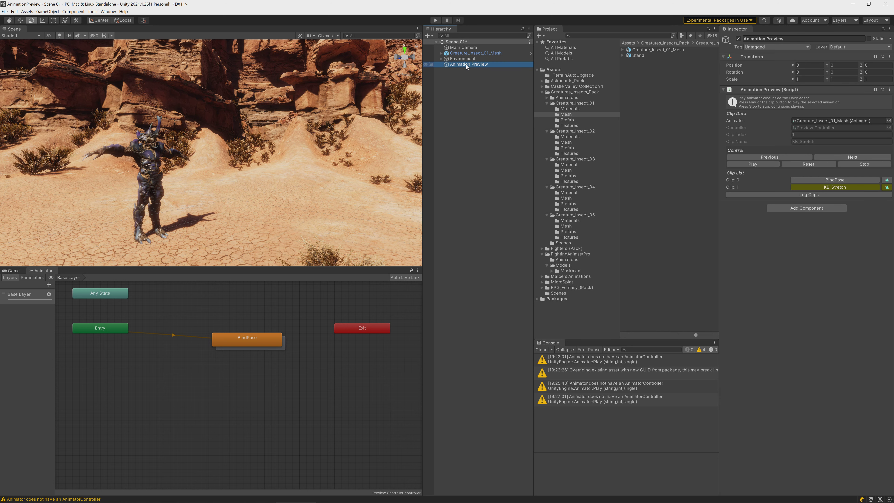
- Play KB_Stretch on the creature, then delete Creature_Insect_01_Mesh from the scene
{"action": "left_click", "coordinate": [799, 189]}
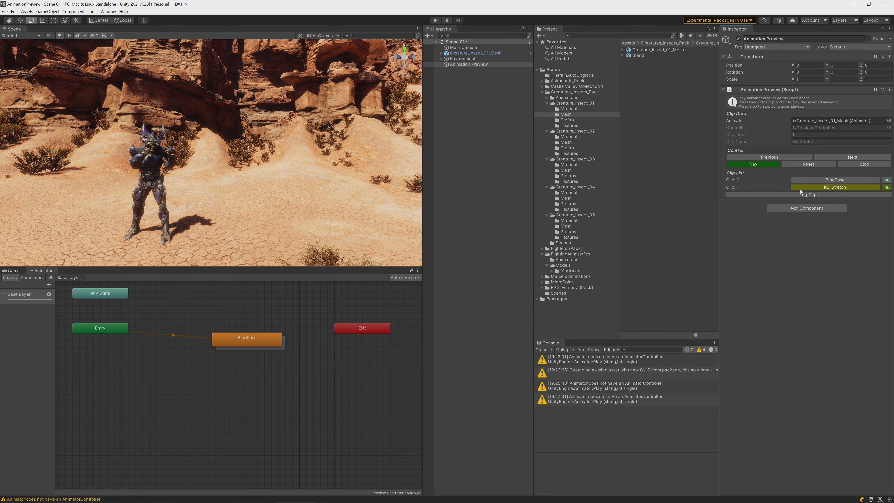
{"action": "left_click", "coordinate": [471, 54]}
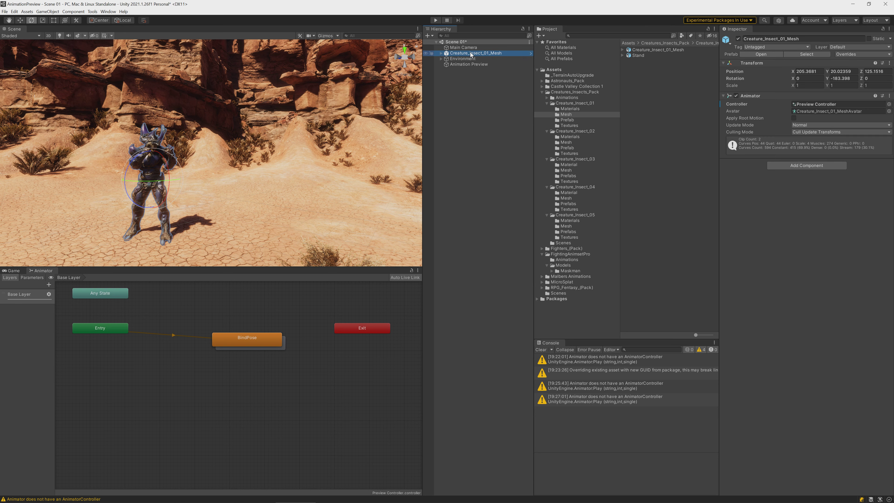
{"action": "right_click", "coordinate": [471, 54]}
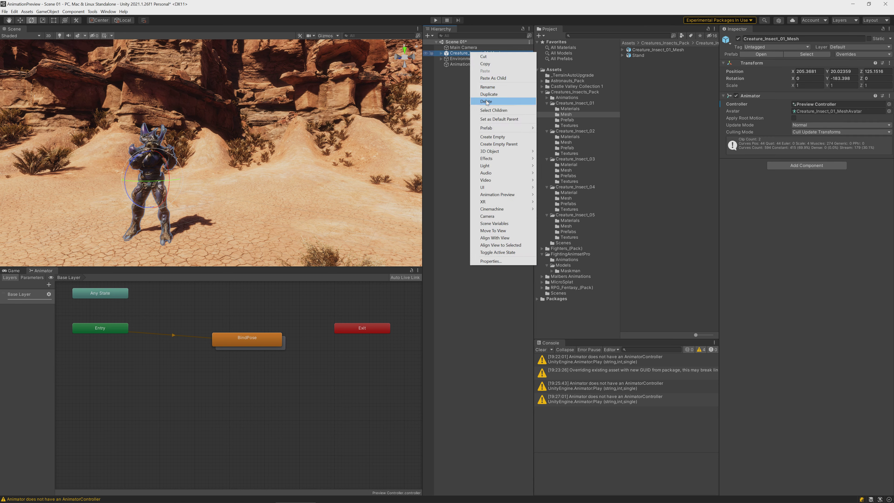
{"action": "left_click", "coordinate": [519, 99]}
{"action": "left_click", "coordinate": [542, 92]}
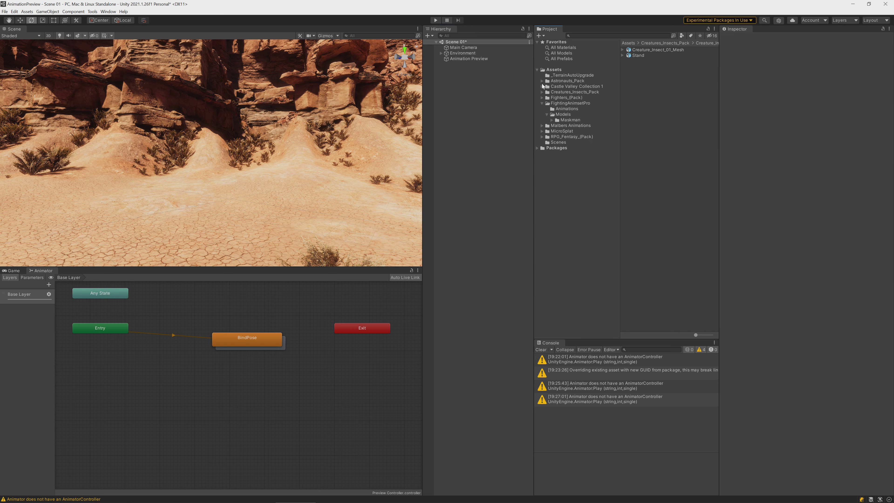
- Expand Astronauts_Pack, open Astronaut_Soldier's Prefabs folder, and select the Astronaut_Soldier prefab
{"action": "left_click", "coordinate": [542, 81]}
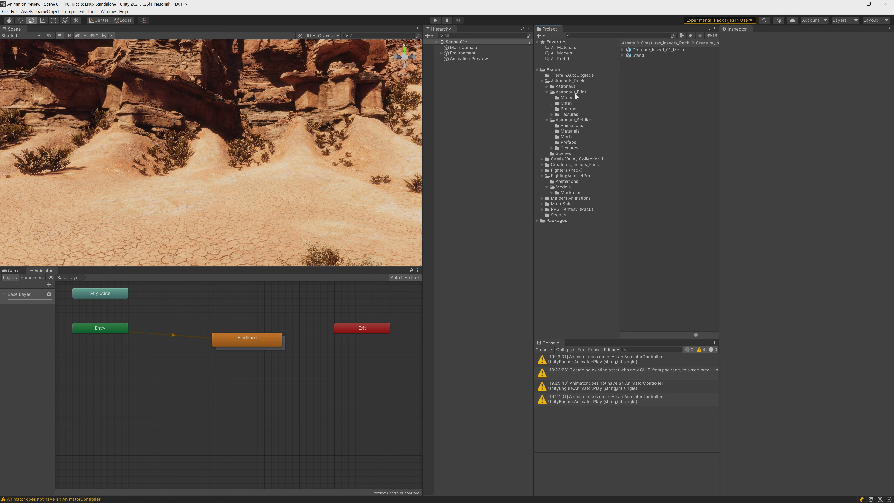
{"action": "left_click", "coordinate": [576, 108]}
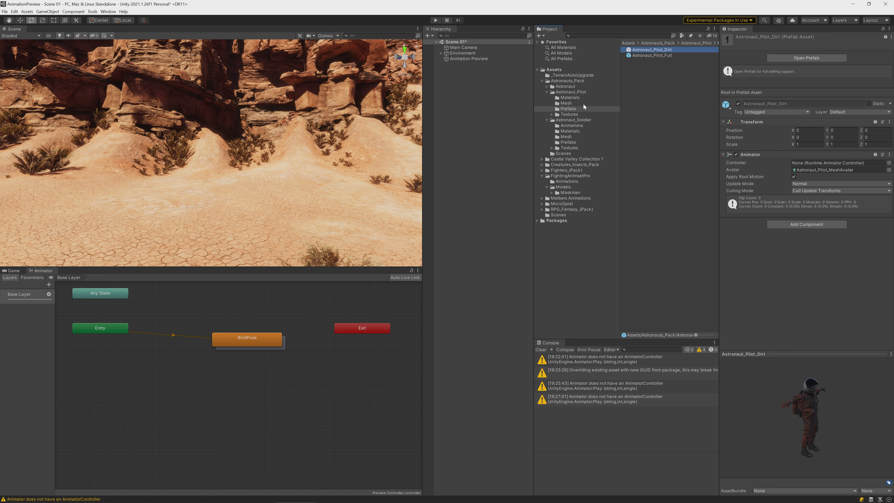
{"action": "left_click", "coordinate": [568, 142]}
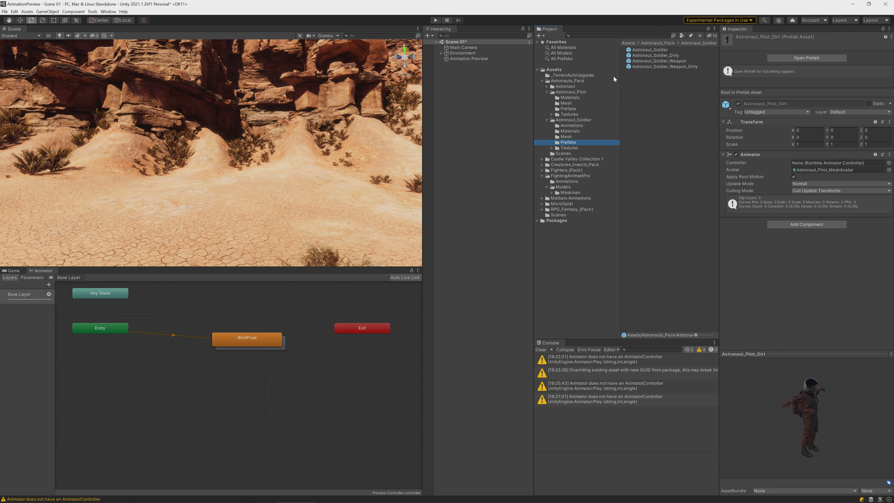
{"action": "left_click", "coordinate": [645, 51]}
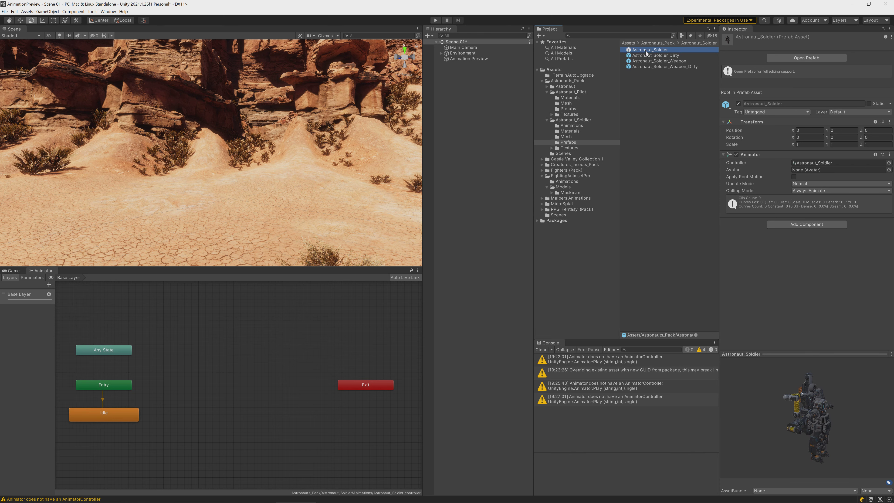
- Place Astronaut_Soldier in the desert, turned about 157°, with Preview Controller as its controller
{"action": "left_click_drag", "start_coordinate": [645, 52], "coordinate": [138, 226]}
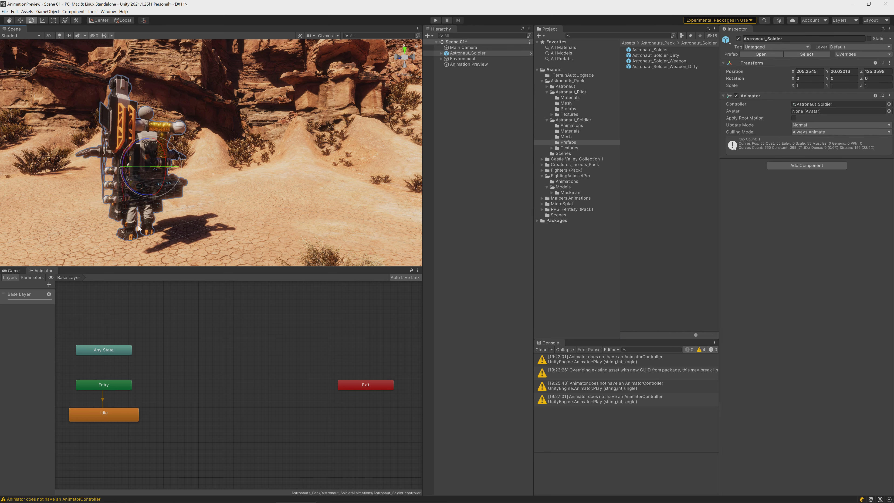
{"action": "left_click_drag", "start_coordinate": [160, 170], "coordinate": [23, 176]}
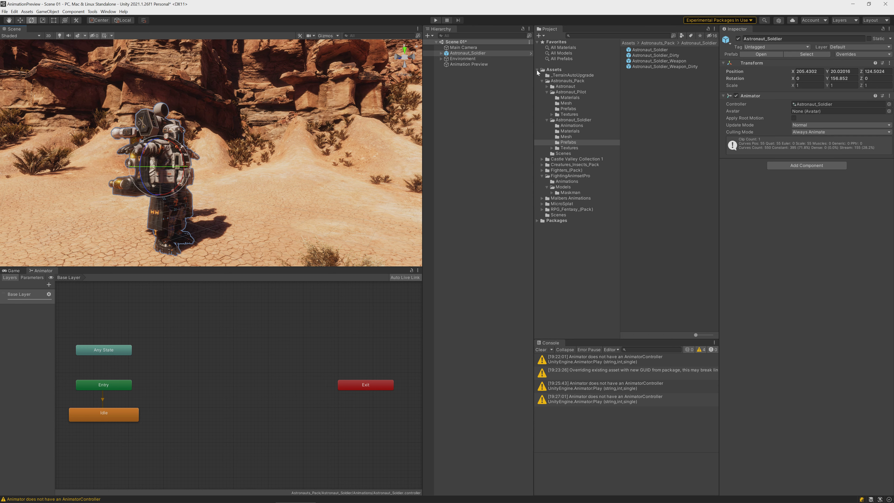
{"action": "left_click", "coordinate": [552, 71]}
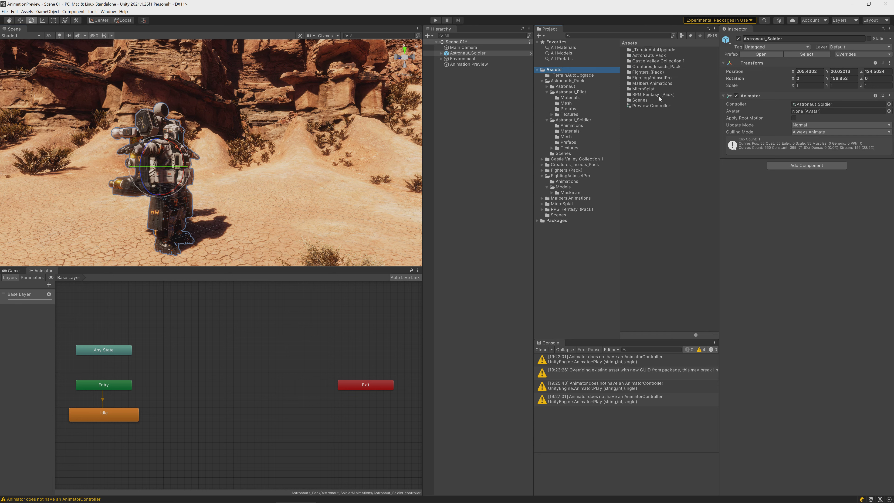
{"action": "left_click_drag", "start_coordinate": [657, 105], "coordinate": [816, 106]}
- Give the astronaut the Astronaut_Soldier_MeshAvatar avatar and assign it as Animation Preview's Animator
{"action": "left_click", "coordinate": [889, 111]}
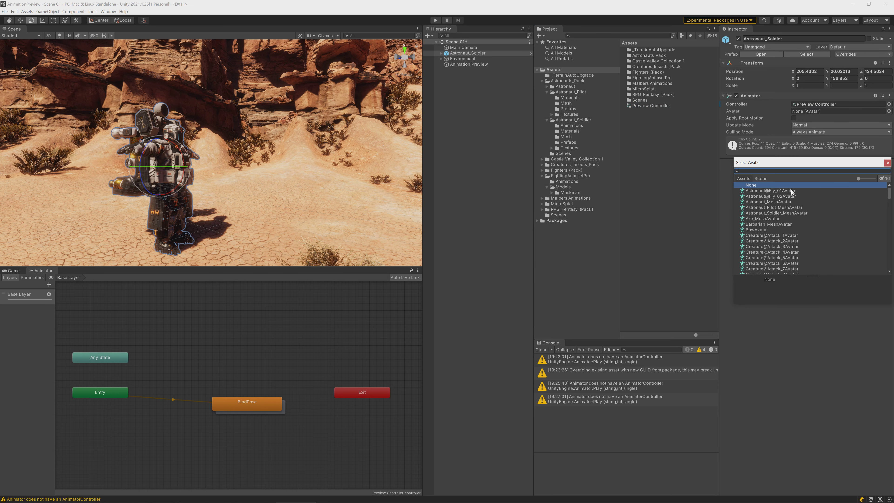
{"action": "double_click", "coordinate": [783, 213]}
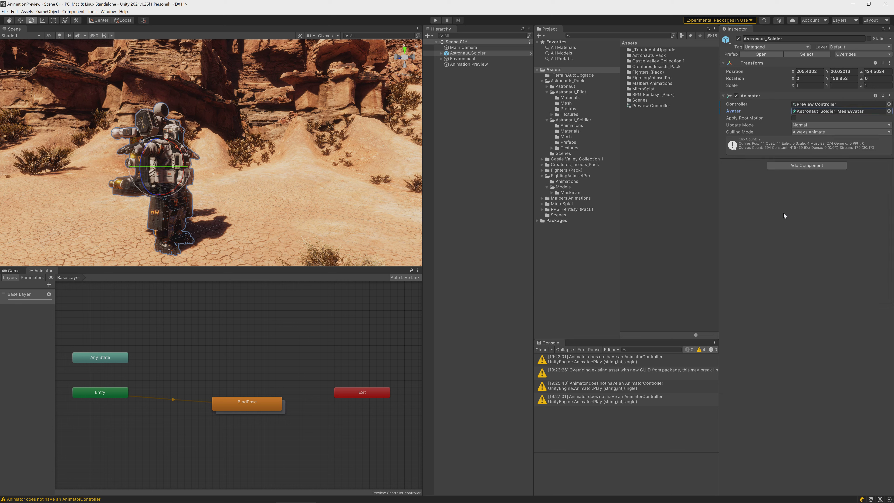
{"action": "left_click", "coordinate": [476, 66]}
{"action": "left_click_drag", "start_coordinate": [477, 52], "coordinate": [809, 120]}
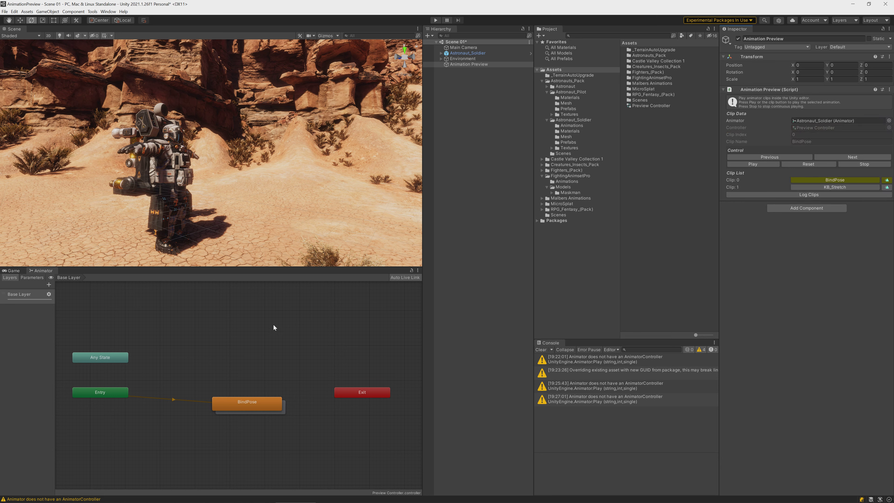
- Delete the BindPose state and add the KB_Specials clips to the controller
{"action": "left_click", "coordinate": [256, 413]}
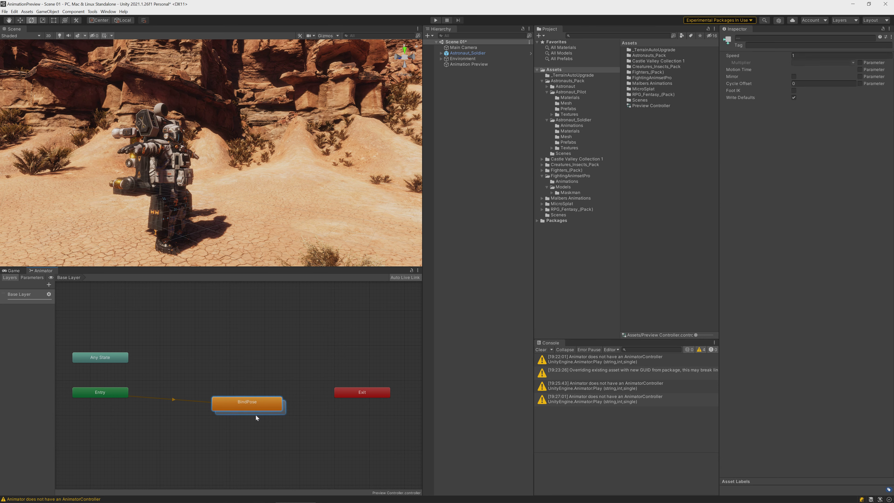
{"action": "key", "text": "Delete"}
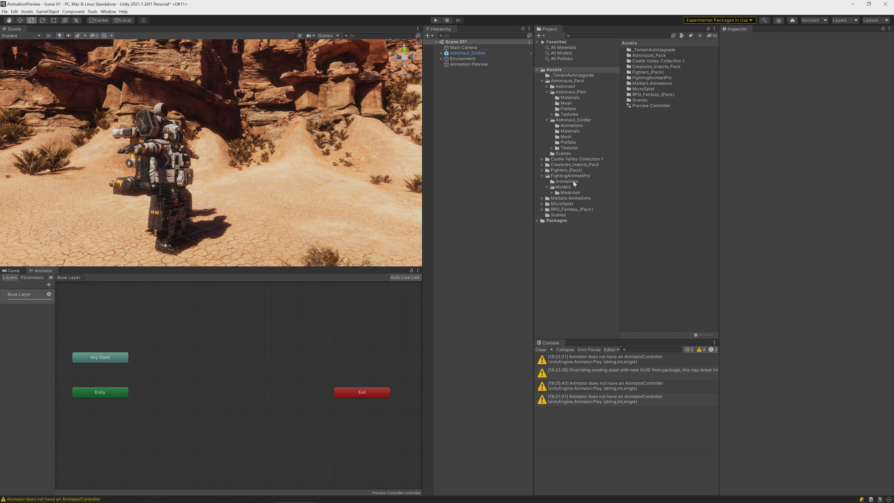
{"action": "left_click", "coordinate": [571, 181]}
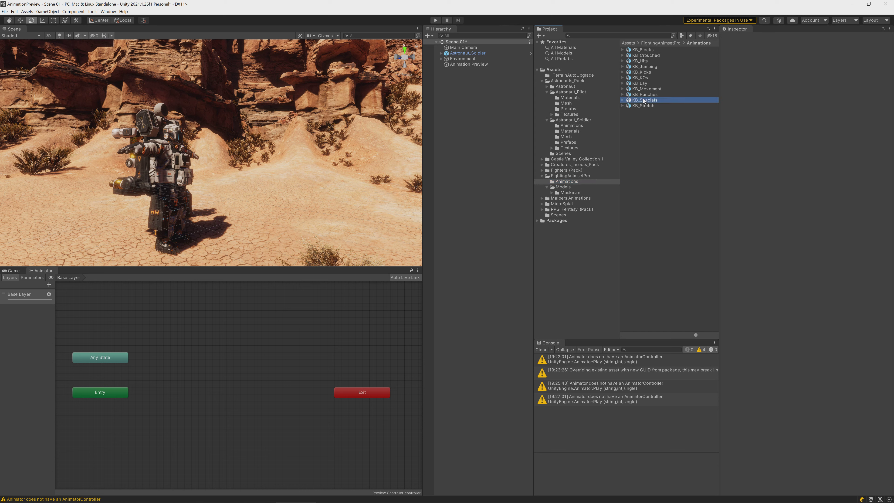
{"action": "left_click_drag", "start_coordinate": [642, 101], "coordinate": [184, 365]}
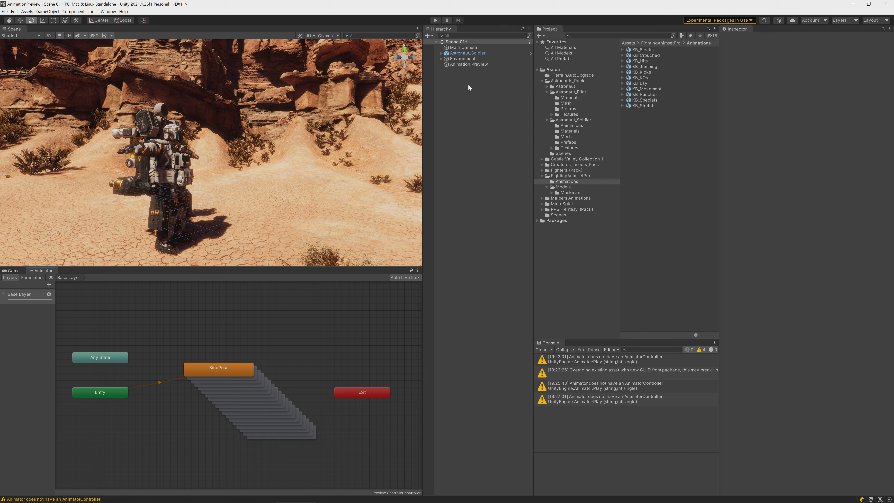
{"action": "left_click", "coordinate": [473, 64]}
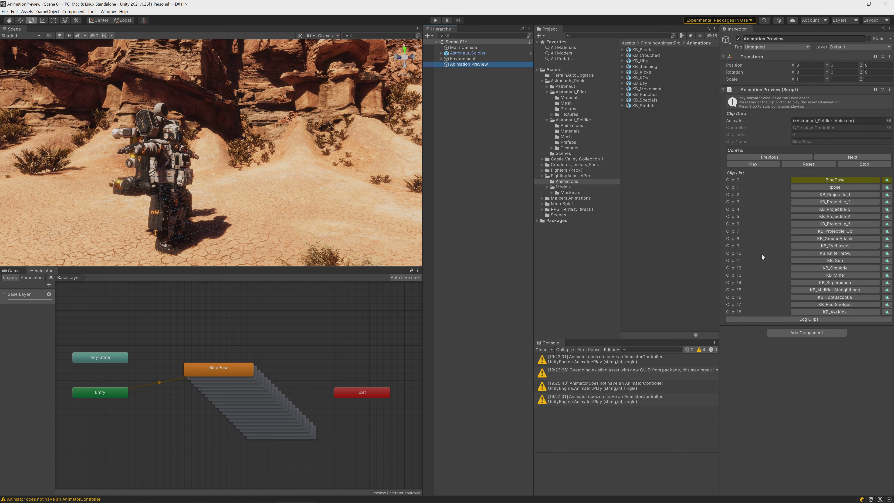
- Preview KB_Projectile_2, KB_GroundAttack, KB_Gun, KB_Mine, KB_FootBazooka, KB_FootShotgun and KB_AxeKick on the astronaut
{"action": "left_click", "coordinate": [844, 202]}
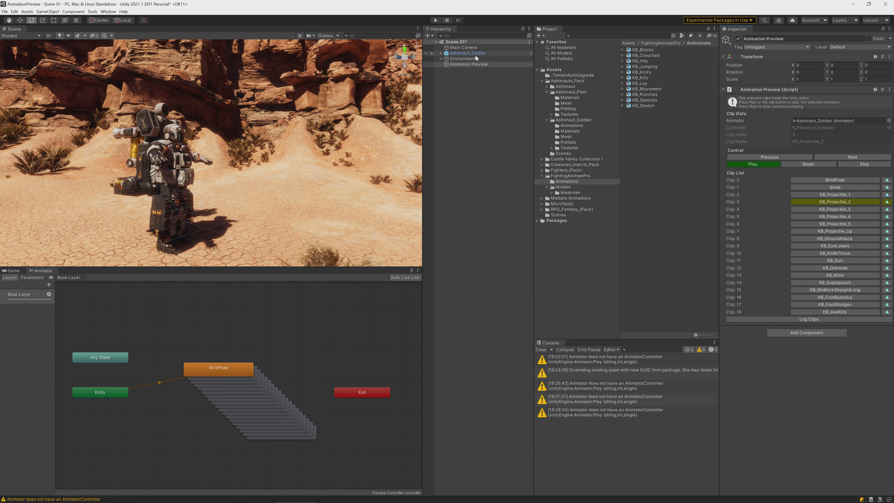
{"action": "left_click", "coordinate": [811, 119]}
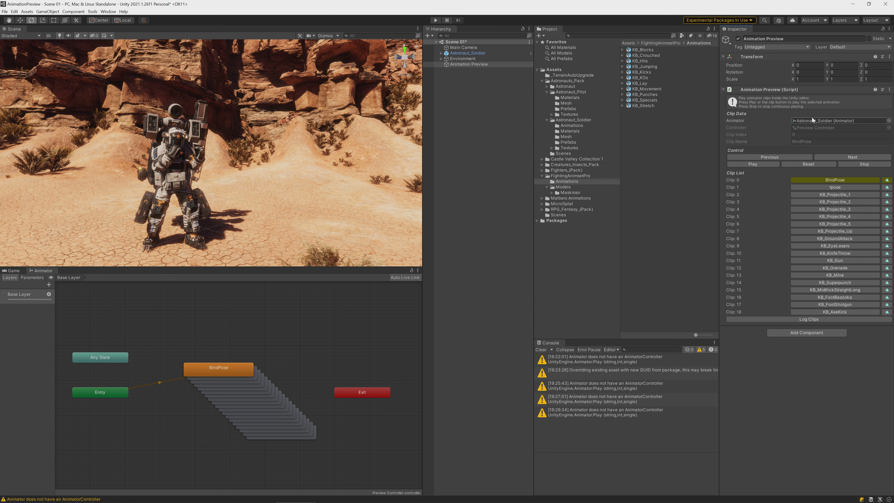
{"action": "left_click", "coordinate": [835, 238]}
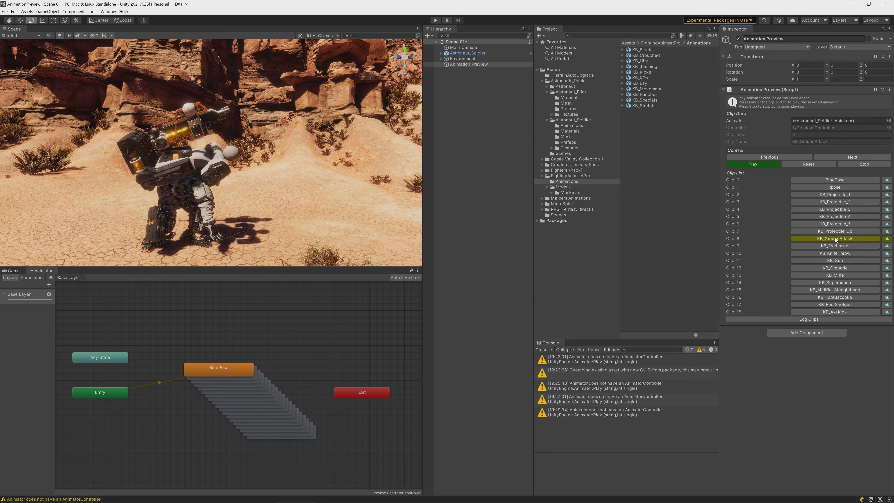
{"action": "left_click", "coordinate": [833, 261]}
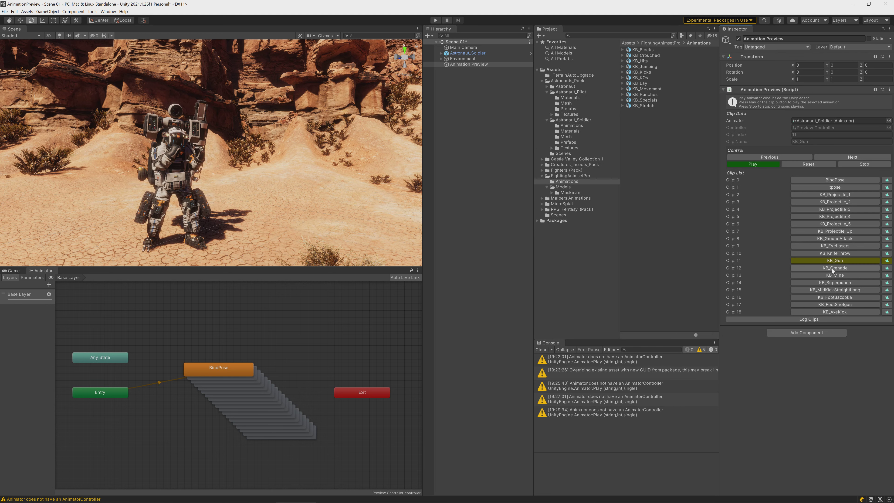
{"action": "left_click", "coordinate": [833, 276]}
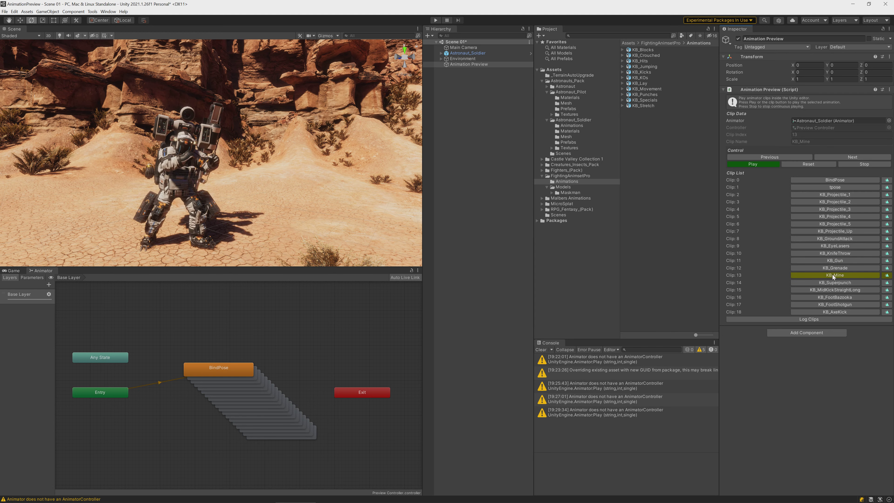
{"action": "left_click", "coordinate": [835, 297]}
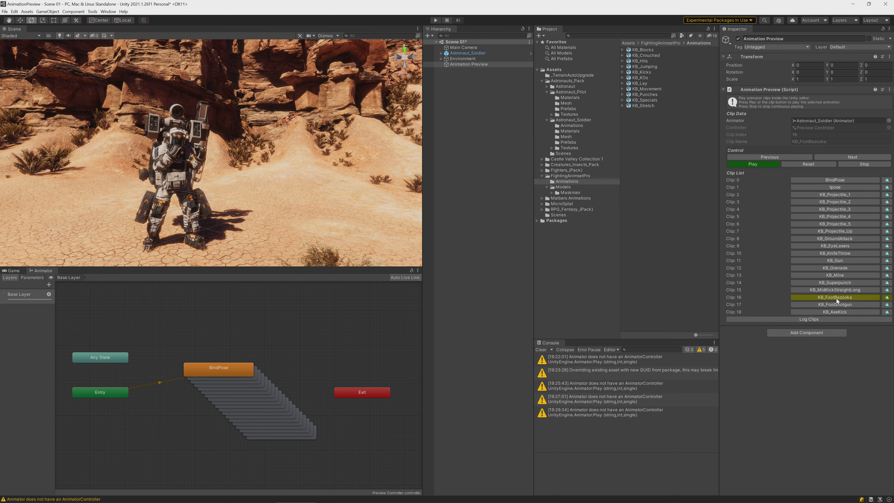
{"action": "left_click", "coordinate": [837, 303]}
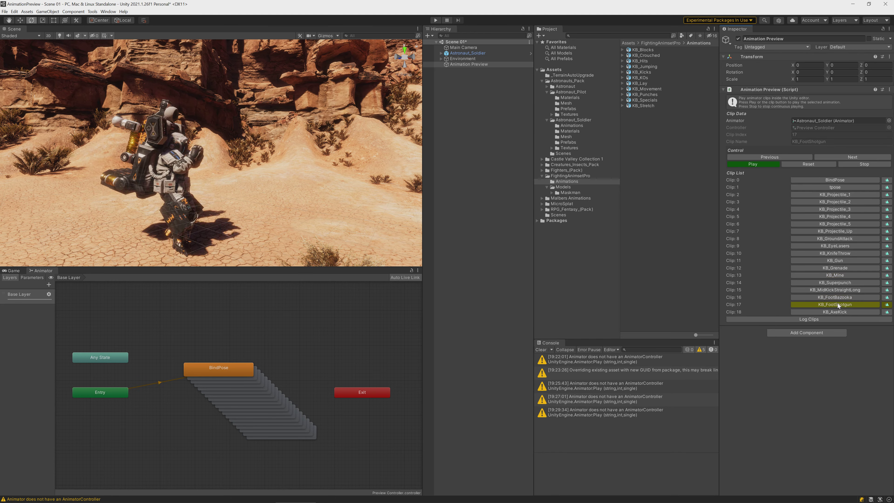
{"action": "left_click", "coordinate": [838, 312]}
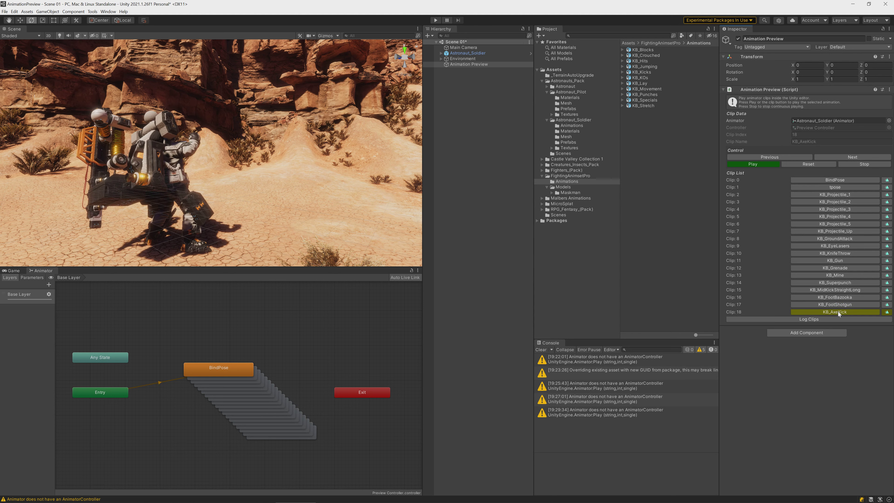
{"action": "left_click_drag", "start_coordinate": [222, 345], "coordinate": [317, 452]}
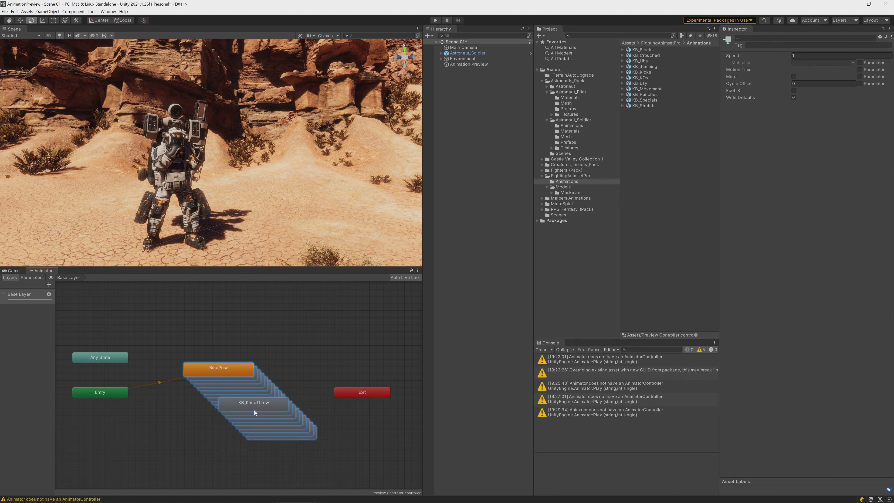
- Delete the specials states and add the KB_Movement clips to the controller
{"action": "right_click", "coordinate": [255, 410]}
{"action": "left_click", "coordinate": [272, 442]}
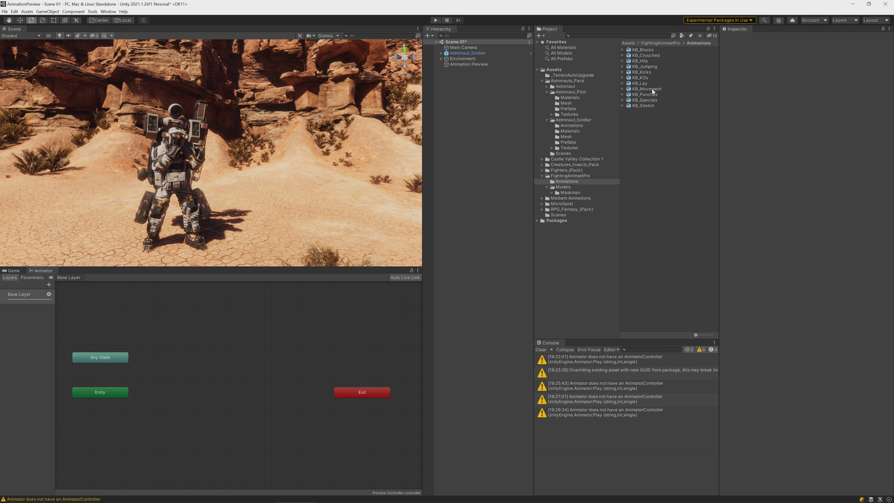
{"action": "left_click_drag", "start_coordinate": [651, 88], "coordinate": [198, 367]}
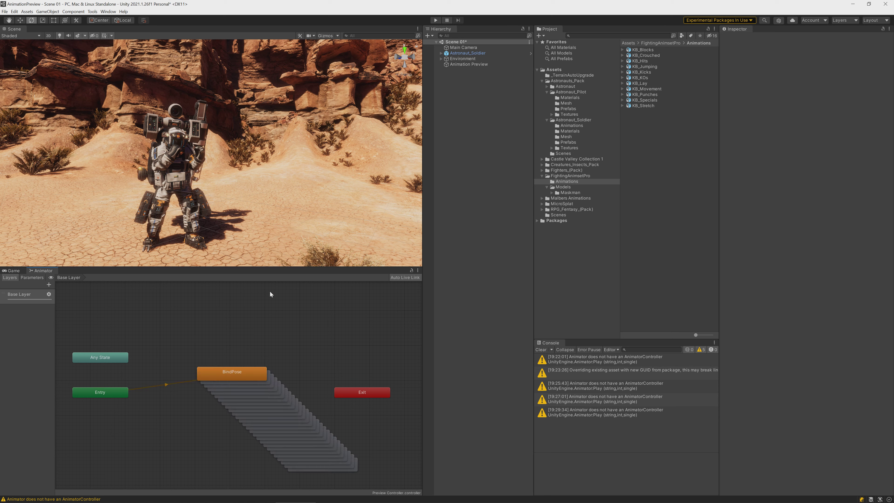
{"action": "left_click", "coordinate": [484, 65]}
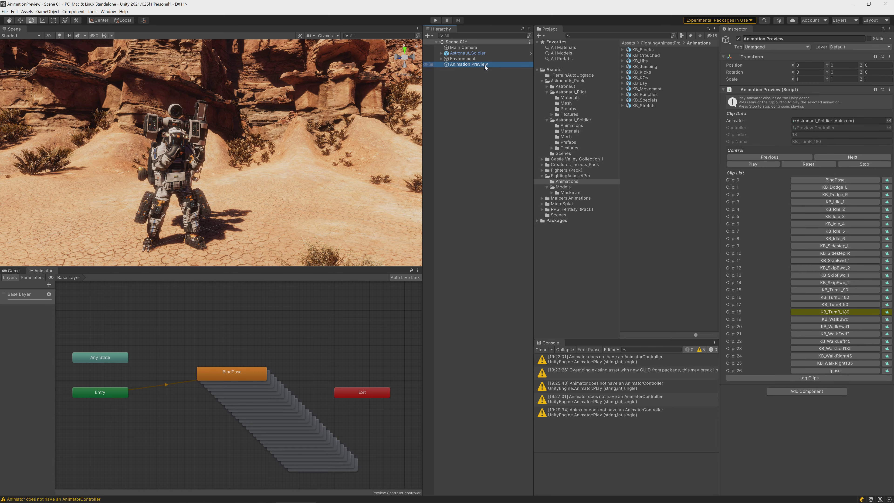
- Preview KB_Dodge_L, KB_Dodge_R, the idle clips and KB_Sidestep_R, then stop playback
{"action": "left_click", "coordinate": [827, 188]}
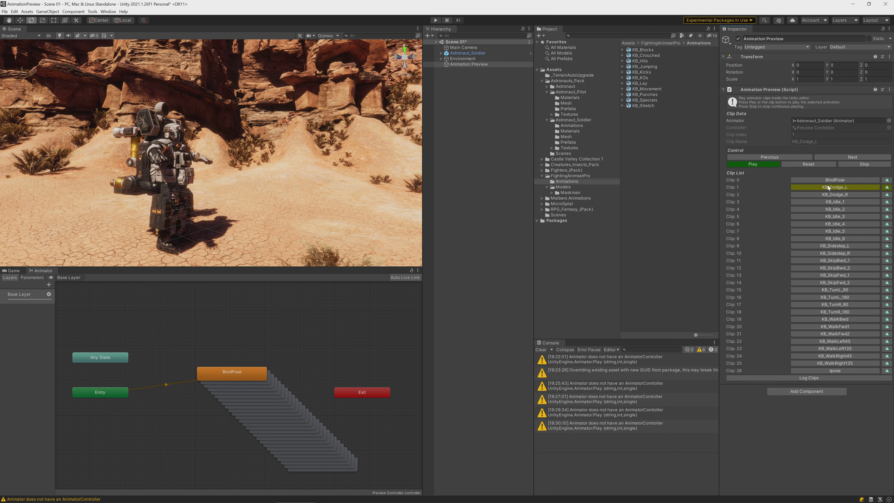
{"action": "left_click", "coordinate": [829, 194]}
{"action": "left_click", "coordinate": [829, 202]}
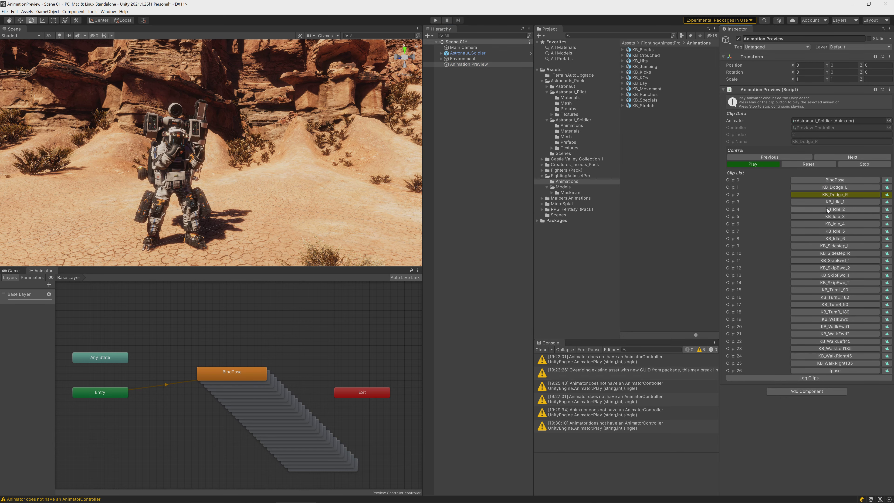
{"action": "left_click", "coordinate": [827, 209]}
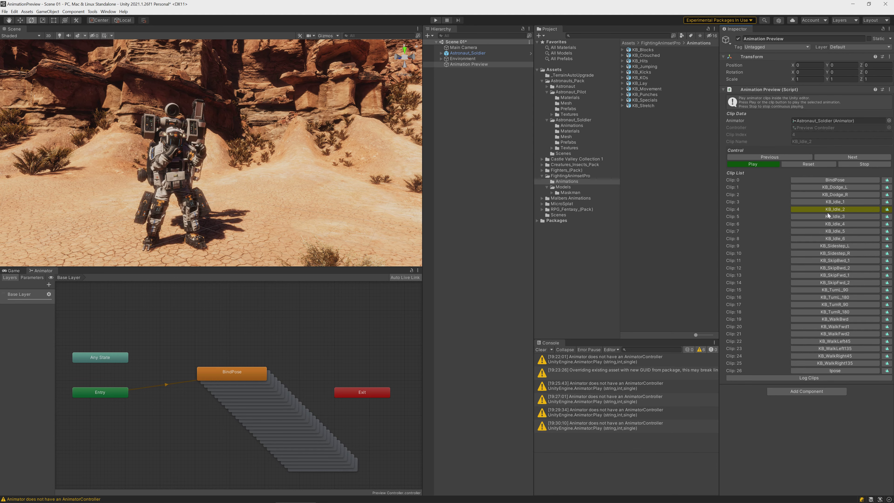
{"action": "left_click", "coordinate": [832, 239]}
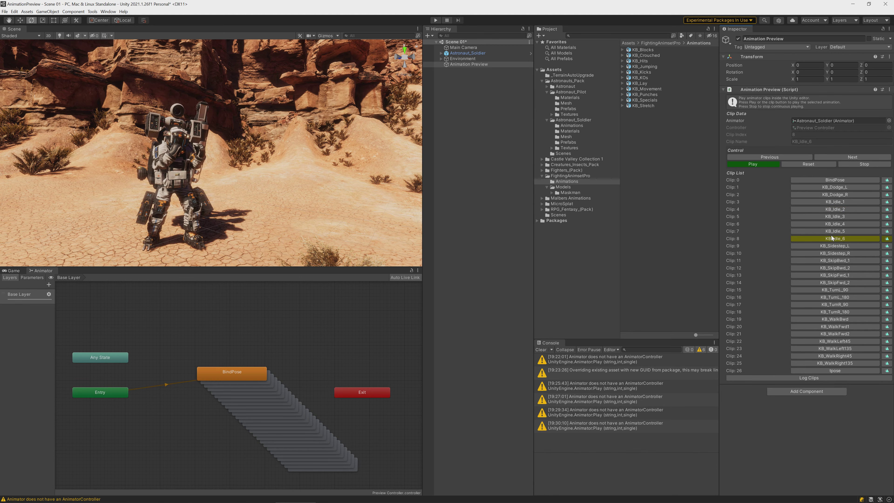
{"action": "left_click", "coordinate": [831, 254]}
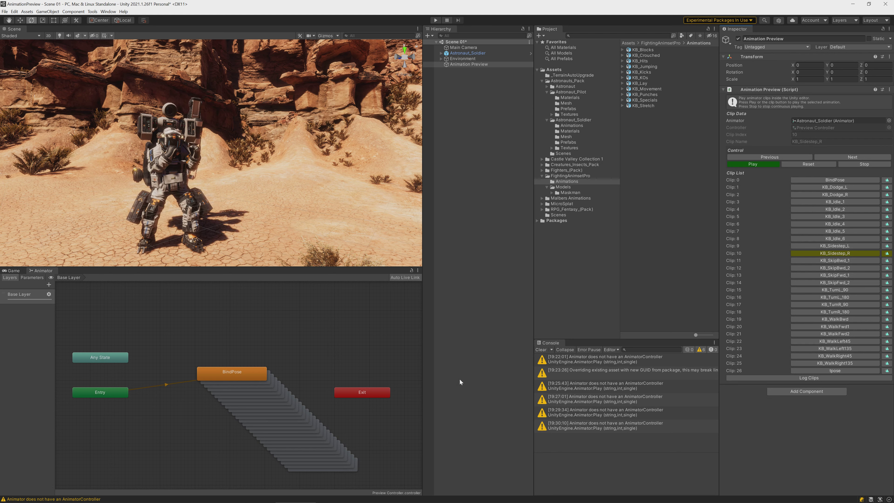
{"action": "left_click", "coordinate": [858, 164]}
- Delete all movement states and add the KB_Stretch clip to the controller
{"action": "left_click_drag", "start_coordinate": [203, 342], "coordinate": [332, 467]}
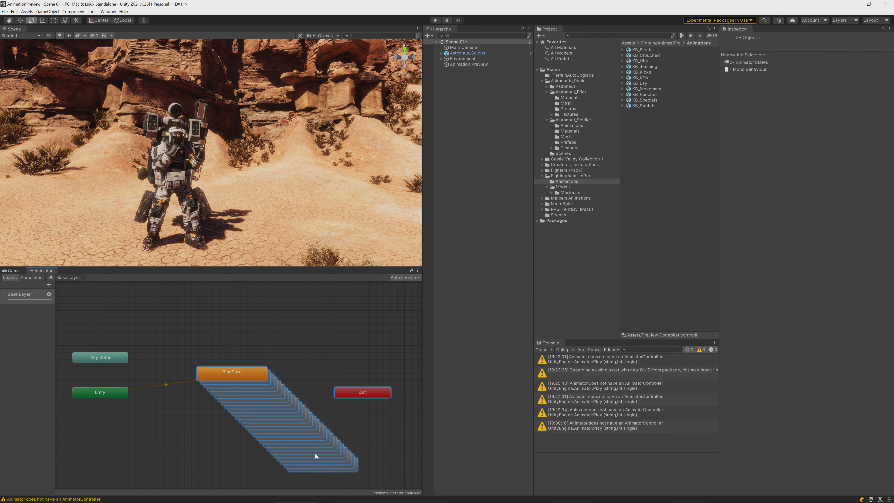
{"action": "right_click", "coordinate": [273, 422]}
{"action": "left_click", "coordinate": [296, 454]}
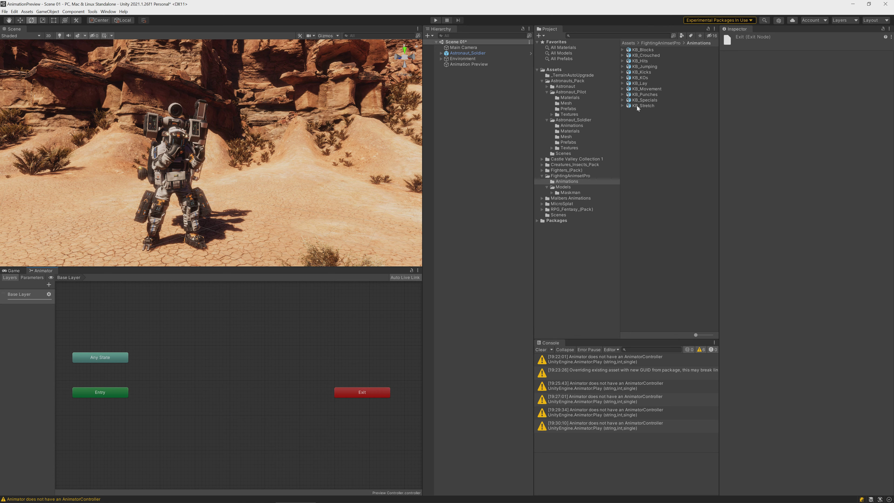
{"action": "left_click_drag", "start_coordinate": [637, 106], "coordinate": [193, 341]}
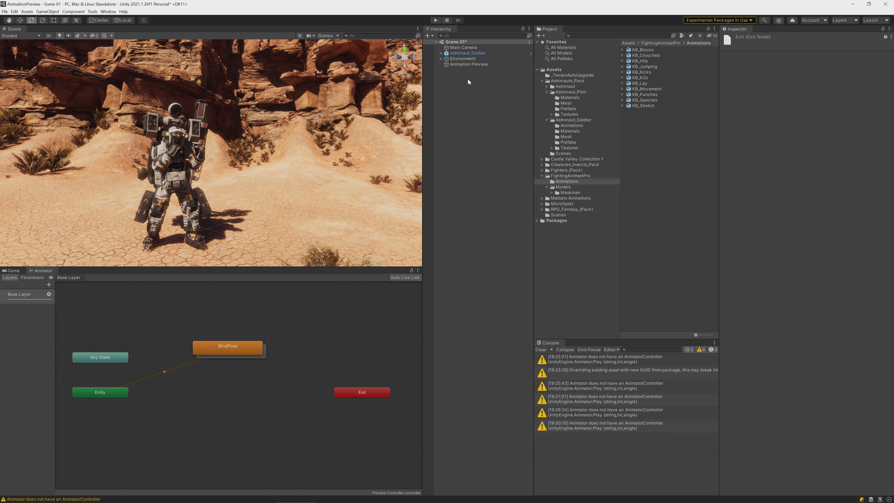
{"action": "left_click", "coordinate": [470, 65]}
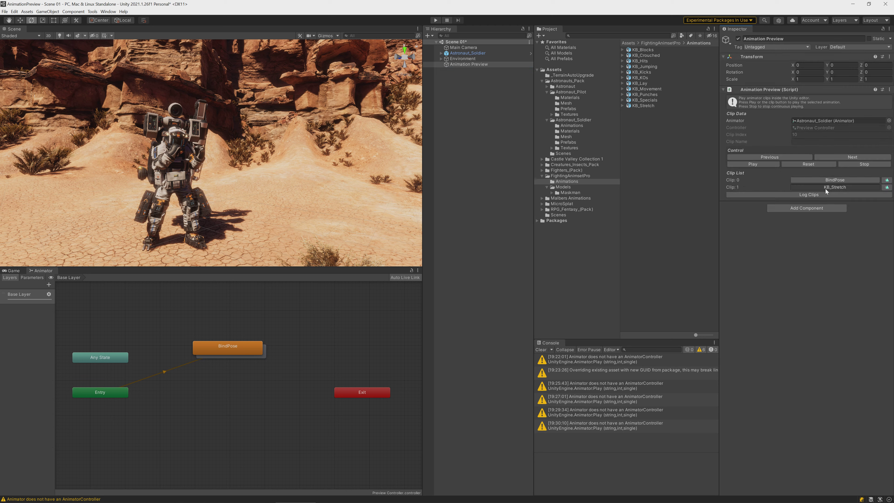
- Play KB_Stretch on the astronaut, reset to BindPose, and play KB_Stretch again
{"action": "left_click", "coordinate": [825, 188]}
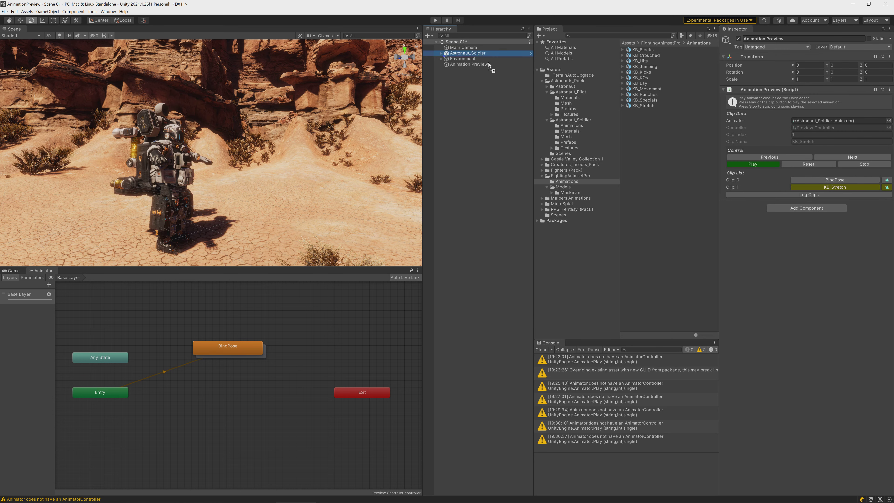
{"action": "left_click", "coordinate": [804, 121]}
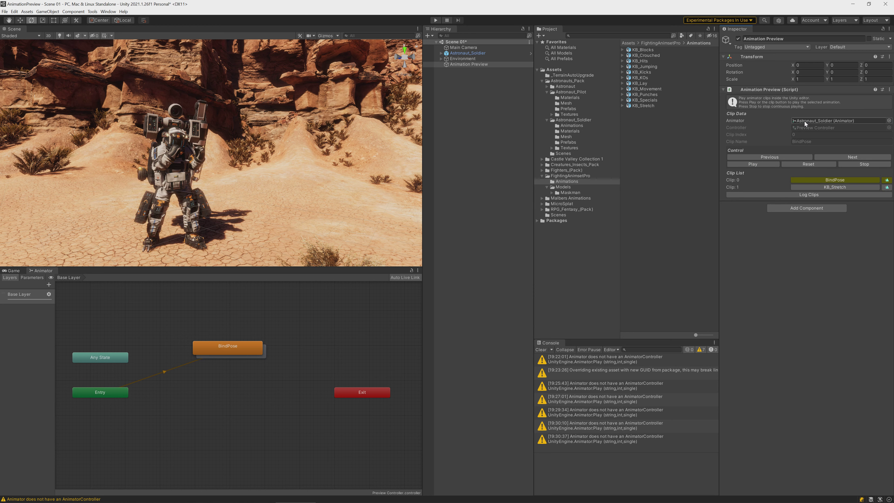
{"action": "left_click", "coordinate": [824, 188]}
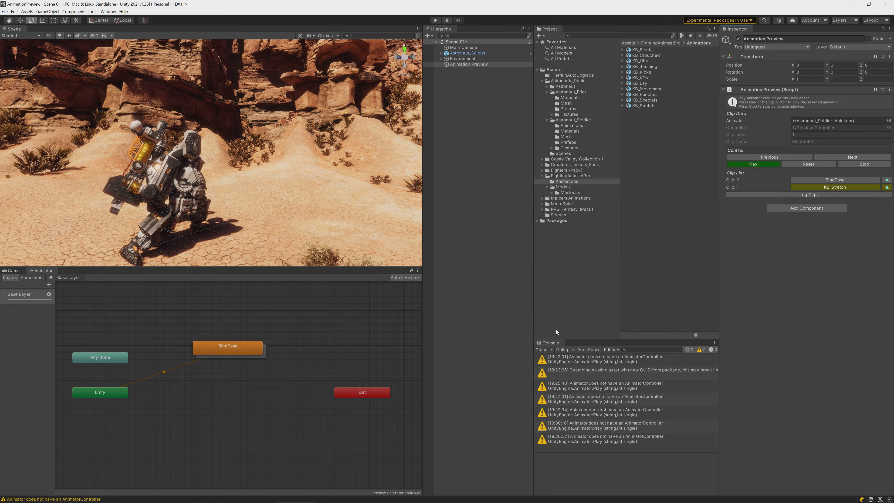